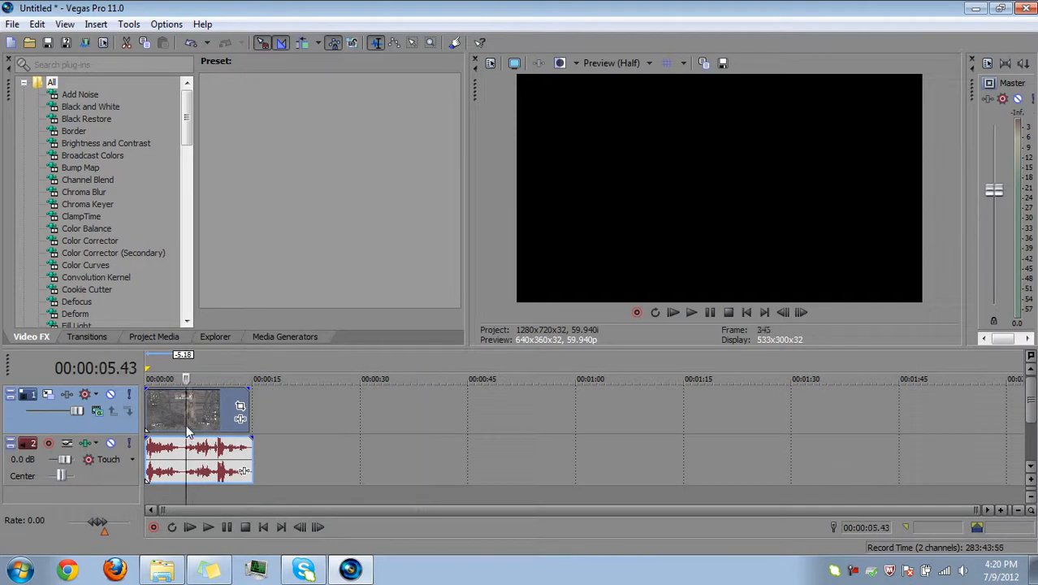
# Check the project properties briefly, and place the playhead over the gameplay clip at 00:00:05.11.
pyautogui.click(491, 64)
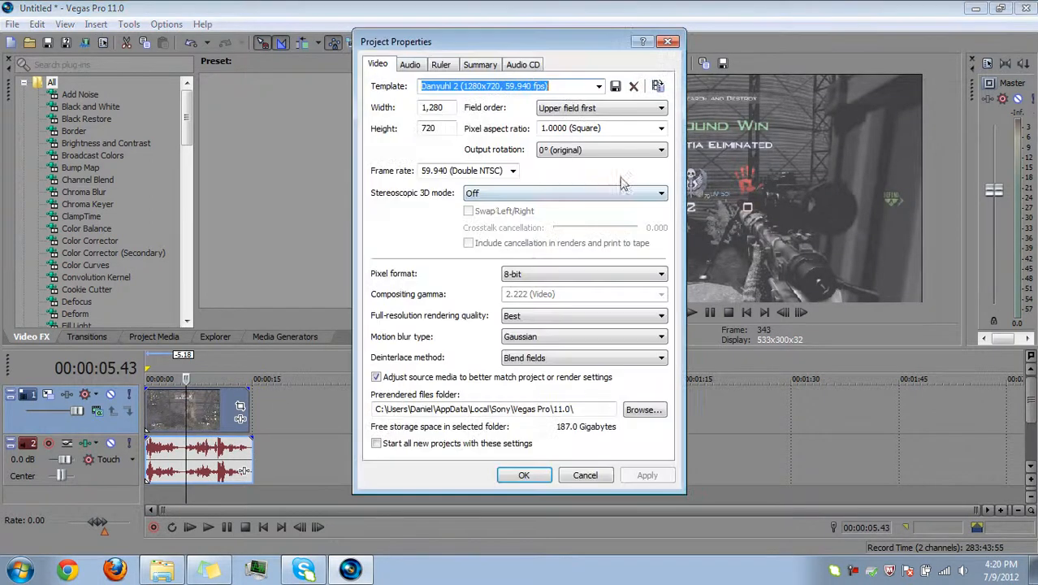
pyautogui.click(667, 42)
pyautogui.click(199, 410)
pyautogui.click(183, 412)
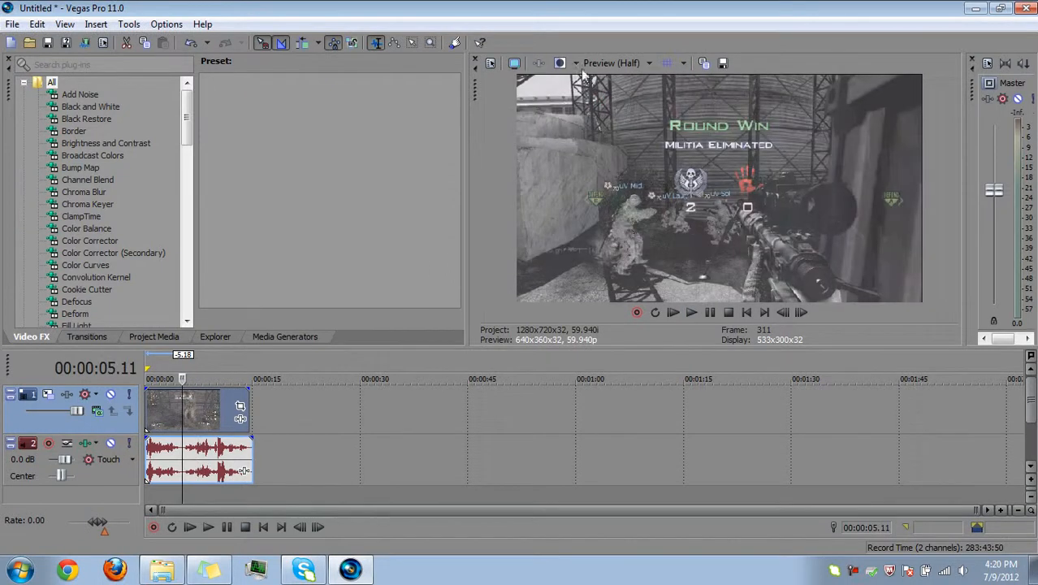
# Review the video preview quality levels and the resolution choices under Preview and Best.
pyautogui.click(629, 67)
pyautogui.click(628, 68)
pyautogui.click(628, 67)
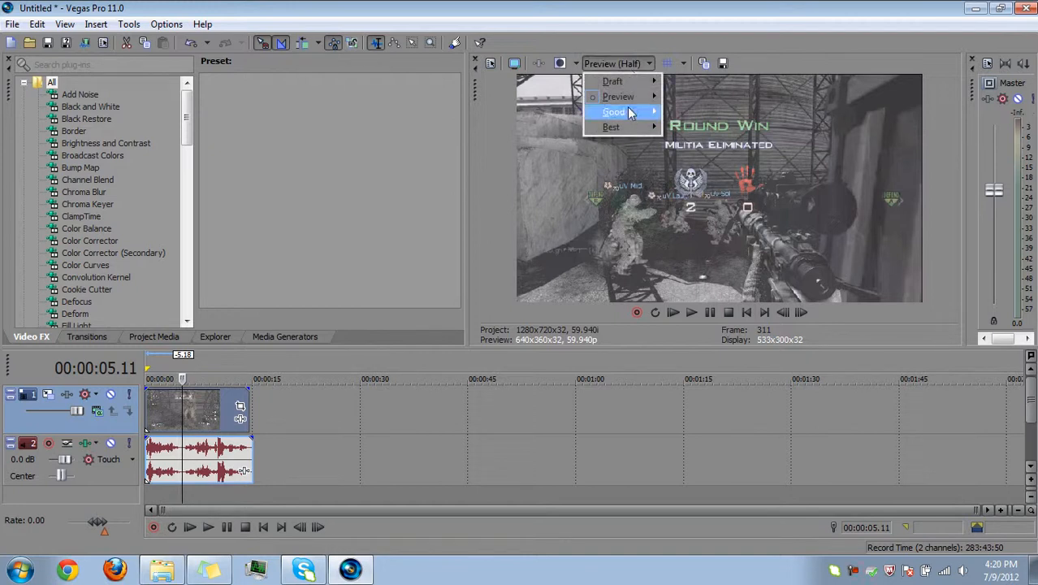
pyautogui.moveTo(623, 103)
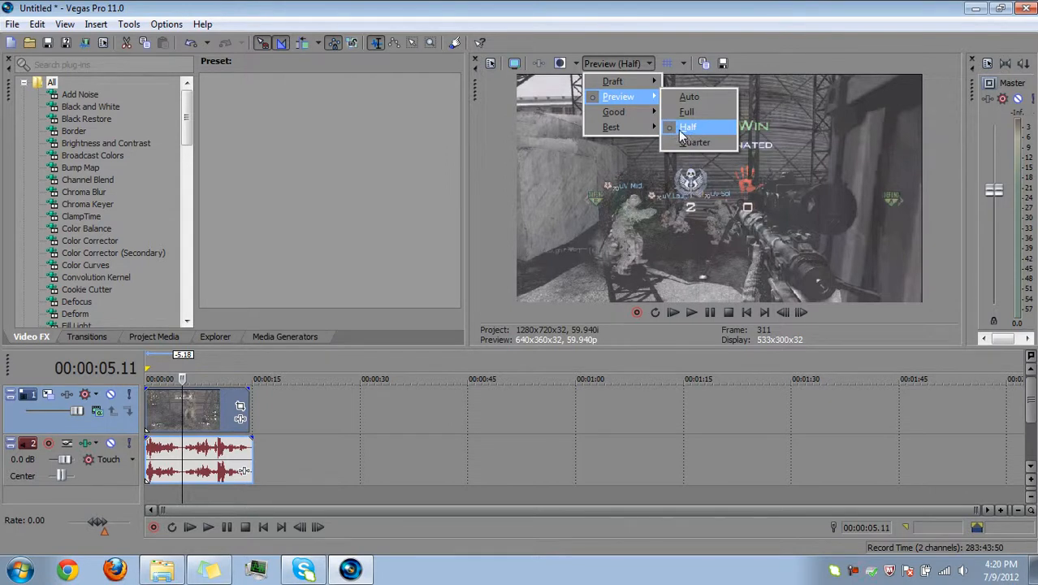
pyautogui.moveTo(617, 136)
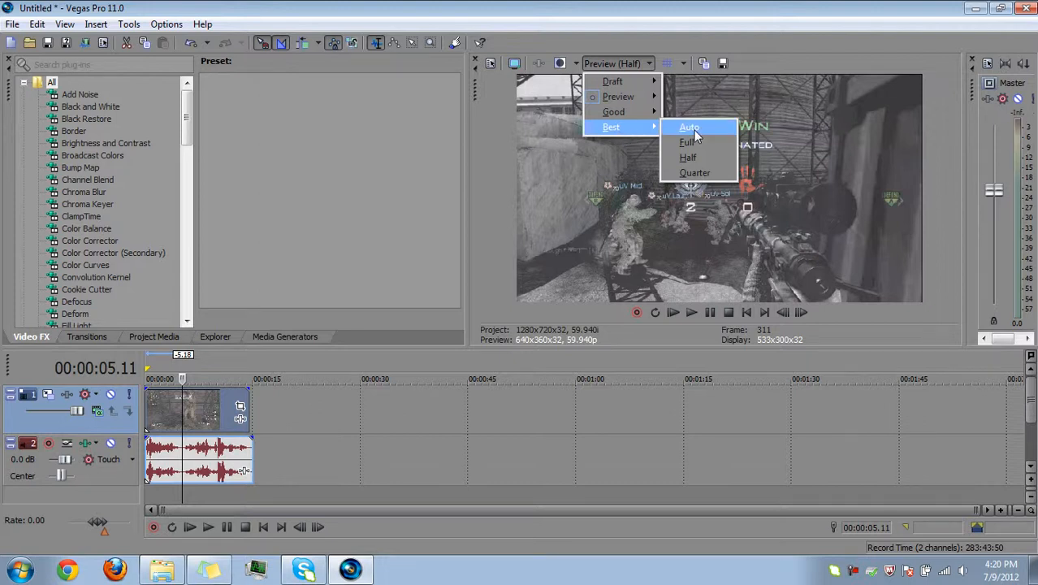
pyautogui.click(713, 149)
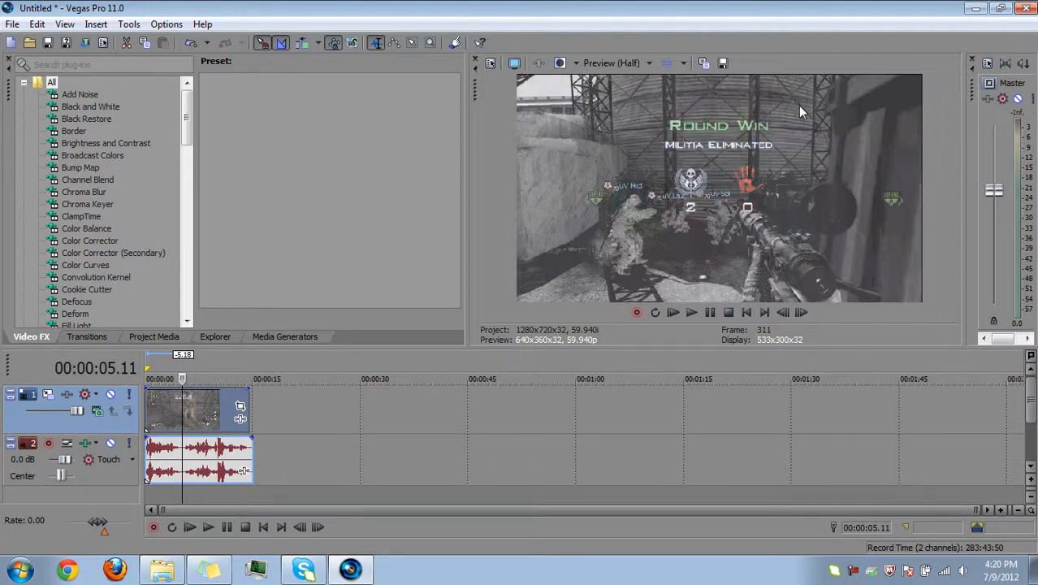
# View the project's video properties from the preview window, and close them without changes.
pyautogui.click(514, 63)
pyautogui.moveTo(580, 41); pyautogui.dragTo(537, 108)
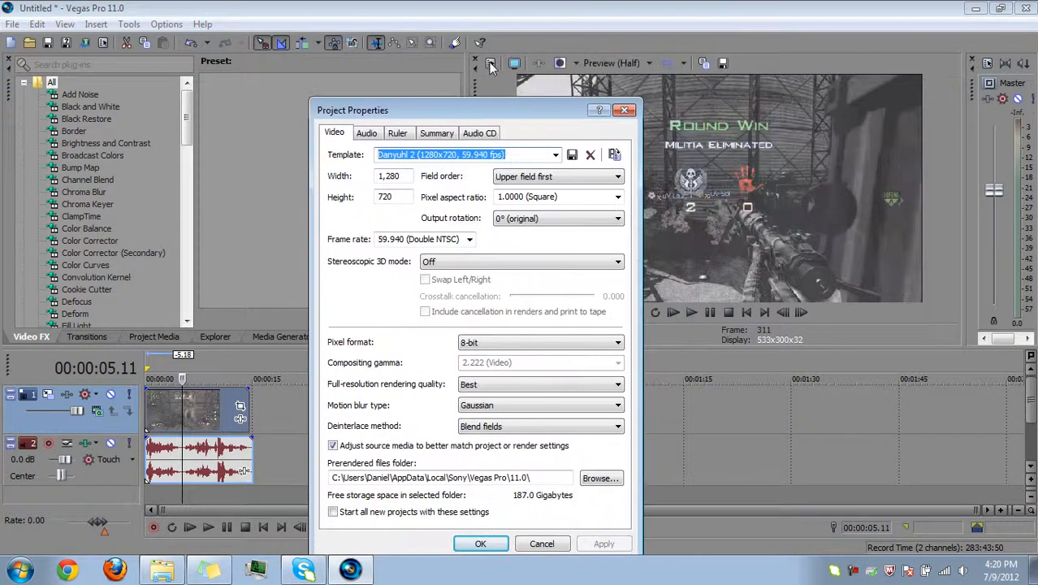
pyautogui.click(627, 111)
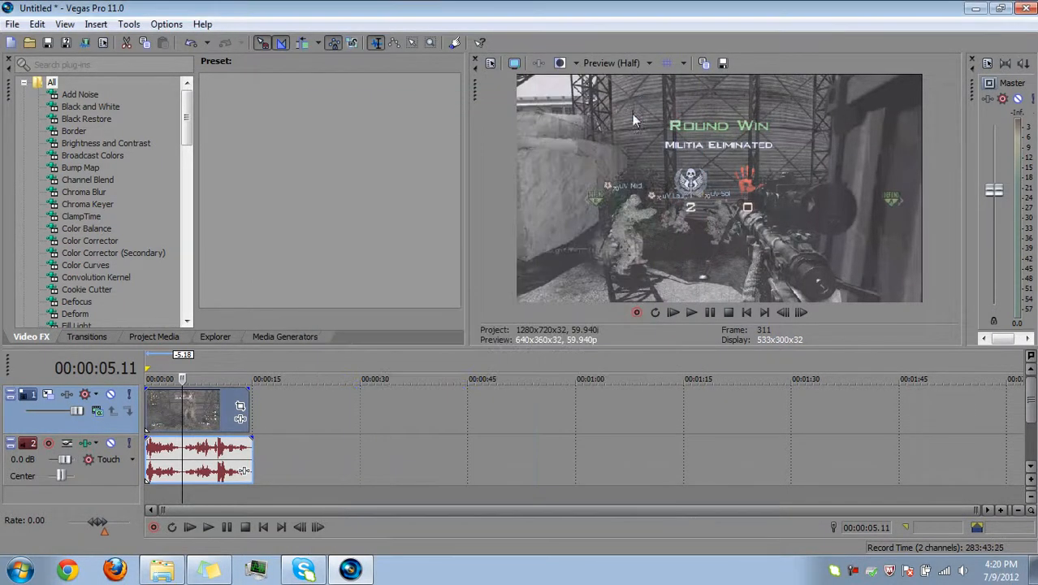
# Inspect the video clip's event, media and general properties, and close them without changes.
pyautogui.rightClick(197, 411)
pyautogui.click(258, 547)
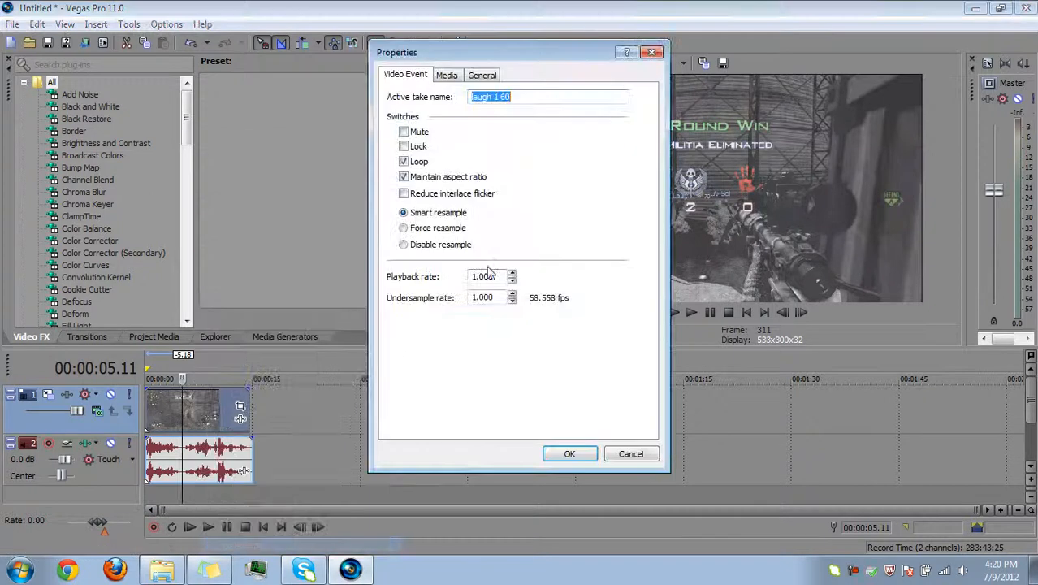
pyautogui.click(447, 74)
pyautogui.click(481, 75)
pyautogui.click(652, 52)
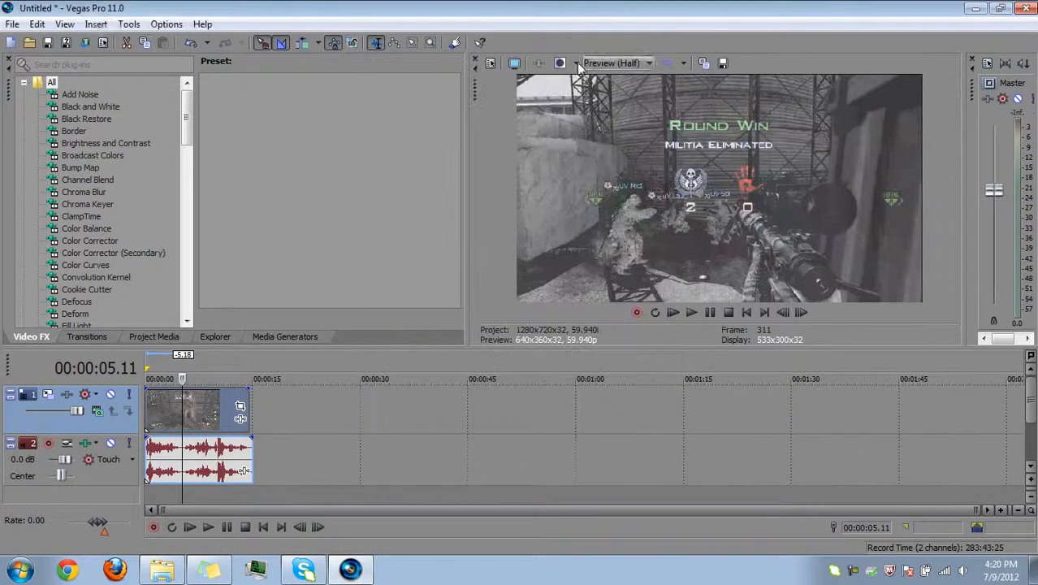
# Find the File menu's route to the project properties, view the settings and close them.
pyautogui.click(166, 25)
pyautogui.moveTo(37, 25)
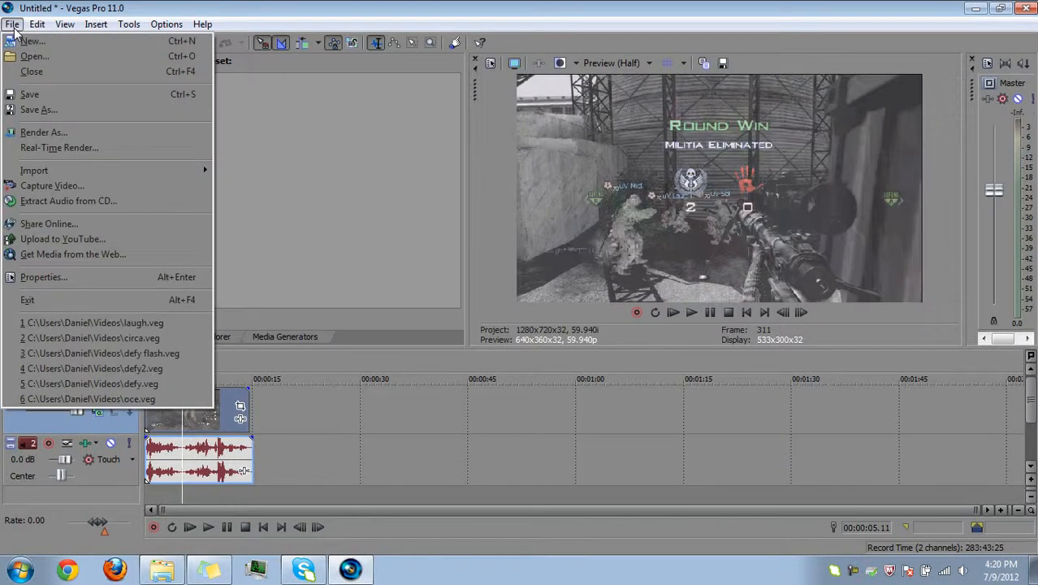
pyautogui.click(37, 278)
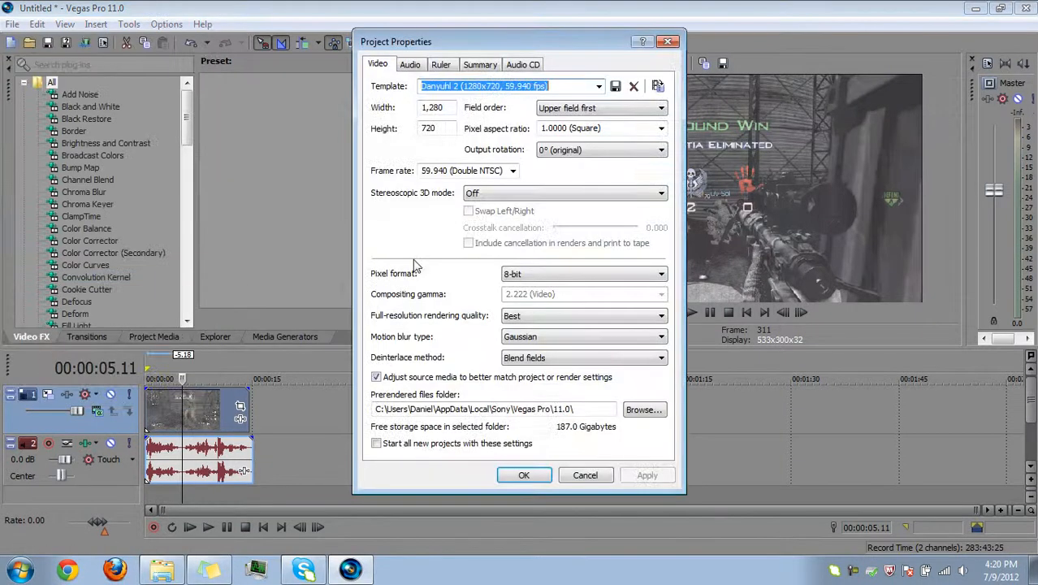
pyautogui.click(667, 42)
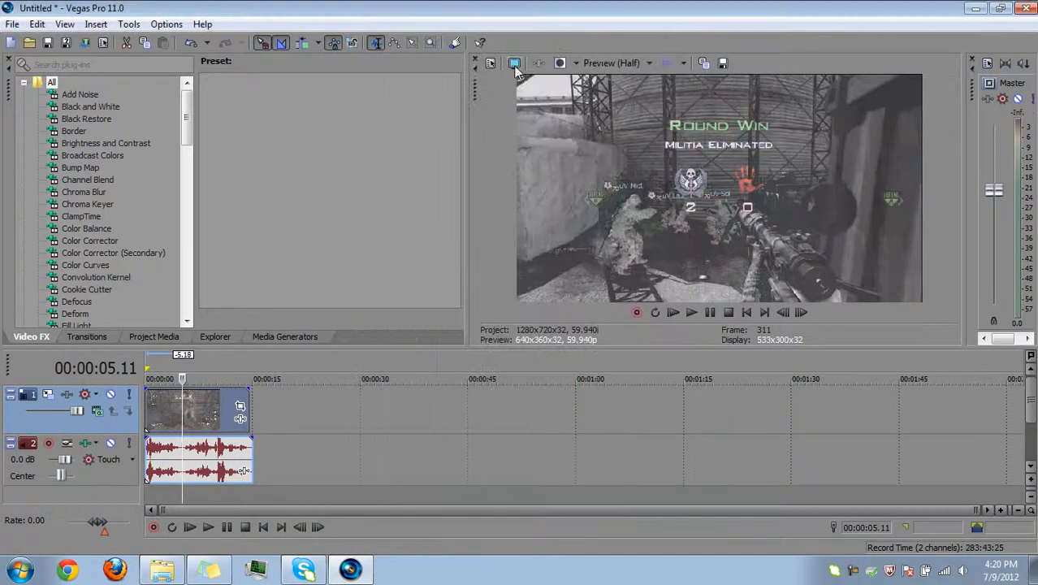
# Reopen the project's video properties and examine the frame width and height settings.
pyautogui.click(492, 64)
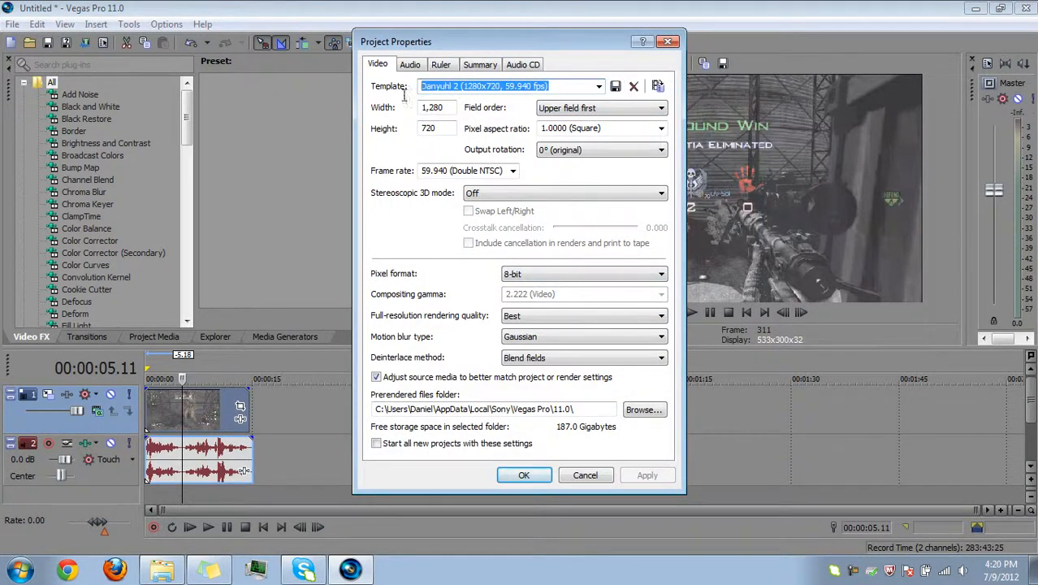
pyautogui.click(441, 106)
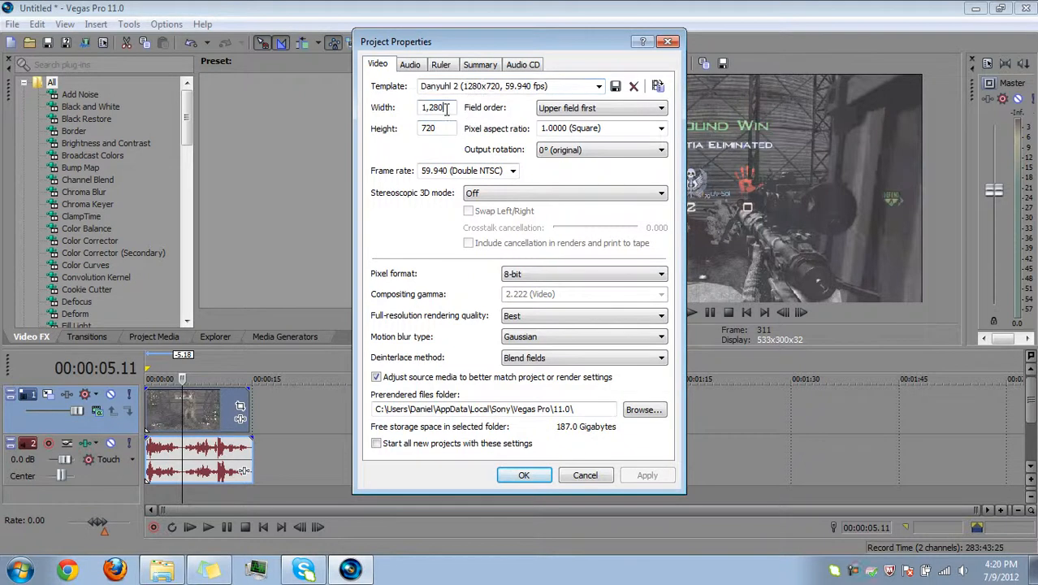
pyautogui.click(442, 124)
pyautogui.doubleClick(433, 106)
pyautogui.press('Tab')
pyautogui.moveTo(445, 107); pyautogui.dragTo(421, 112)
pyautogui.click(442, 112)
pyautogui.click(436, 108)
pyautogui.moveTo(439, 127)
pyautogui.mouseDown()
pyautogui.moveTo(419, 132)
pyautogui.moveTo(428, 130)
pyautogui.mouseUp()
# Examine the project's field order and pixel aspect ratio settings.
pyautogui.click(577, 110)
pyautogui.click(575, 114)
pyautogui.click(618, 132)
pyautogui.click(555, 130)
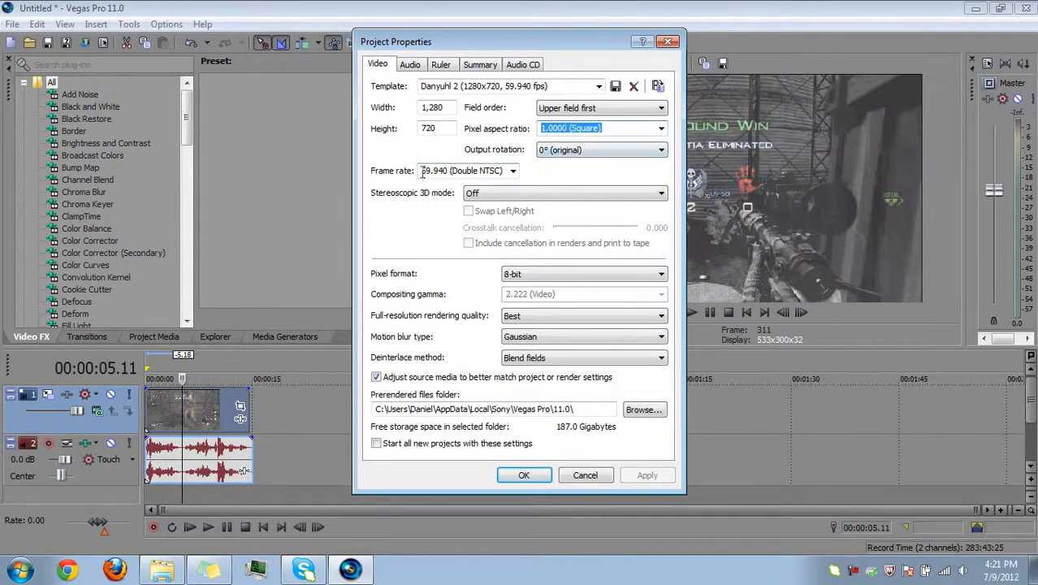
# Review the available project frame rates and examine the frame rate in use.
pyautogui.click(513, 172)
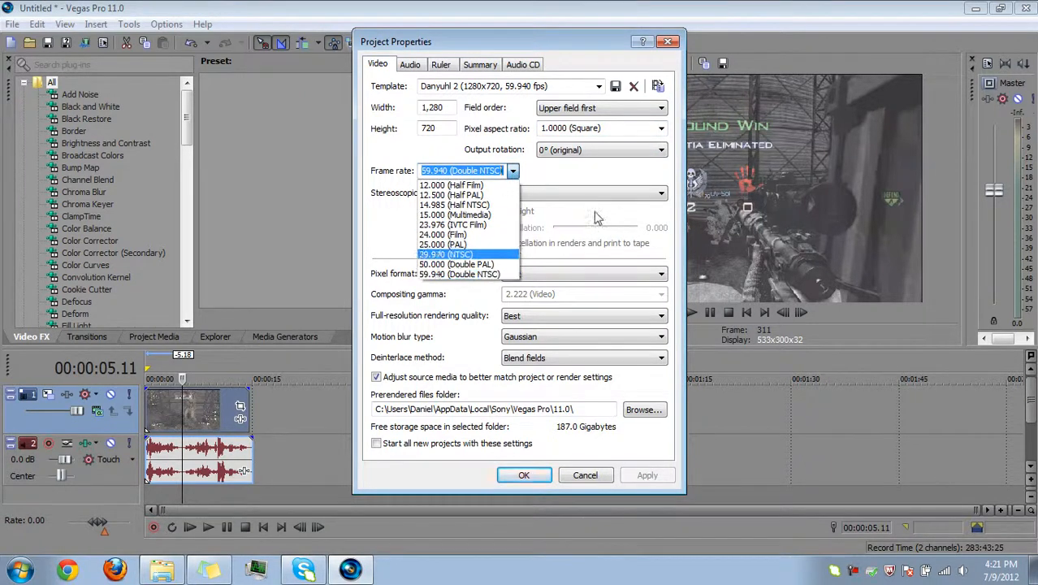
pyautogui.click(377, 238)
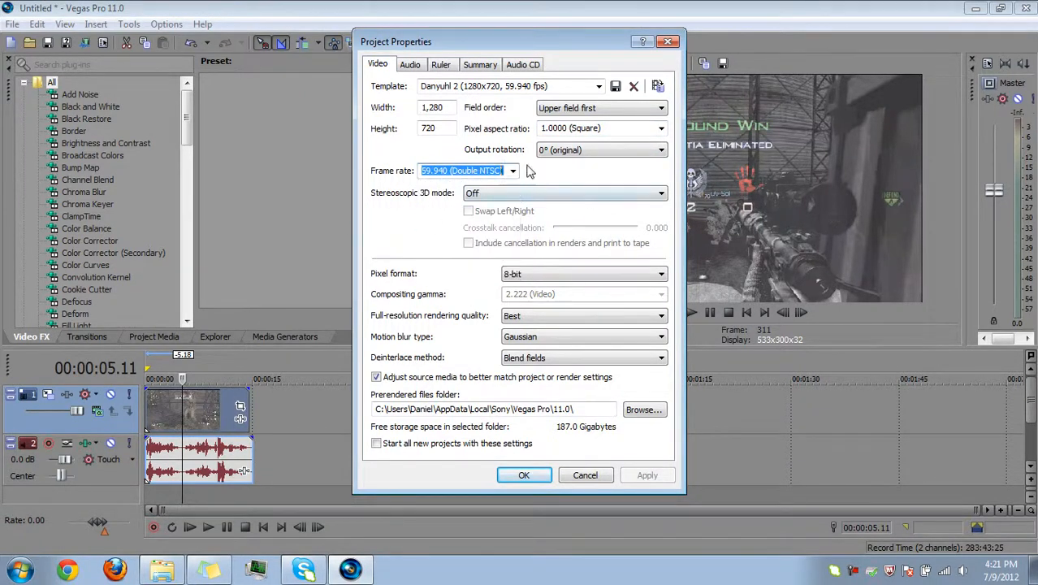
pyautogui.moveTo(450, 172); pyautogui.dragTo(426, 173)
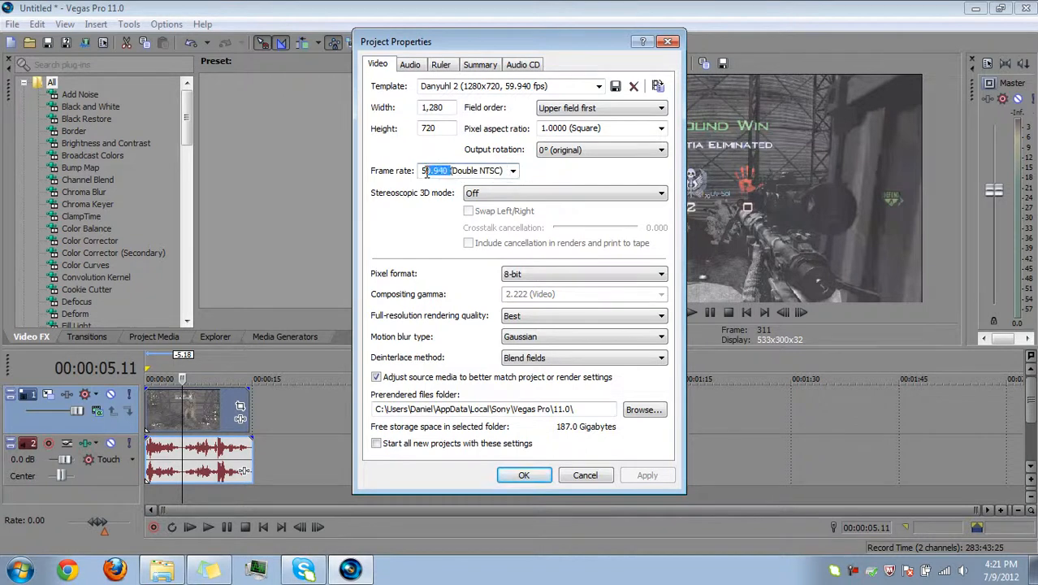
pyautogui.click(423, 173)
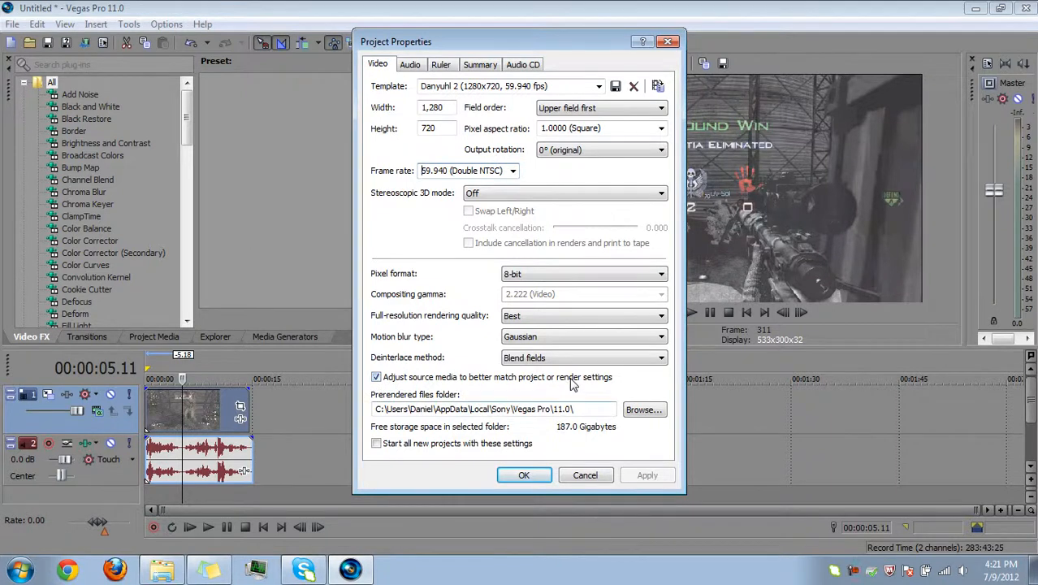
# Examine the folder path used for the project's prerendered files.
pyautogui.moveTo(600, 409); pyautogui.dragTo(397, 406)
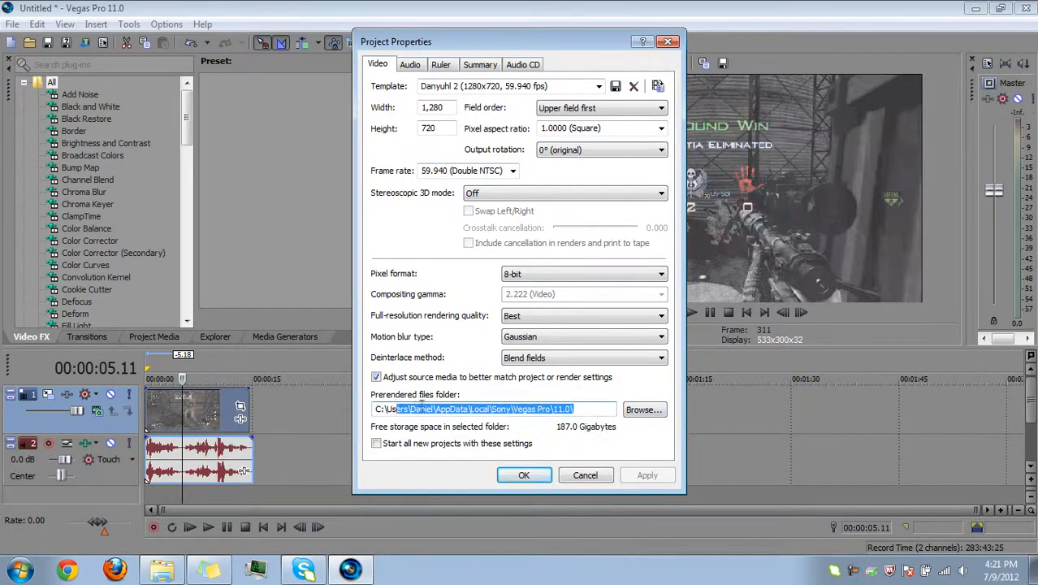
pyautogui.click(417, 404)
pyautogui.moveTo(599, 408); pyautogui.dragTo(384, 410)
pyautogui.click(486, 408)
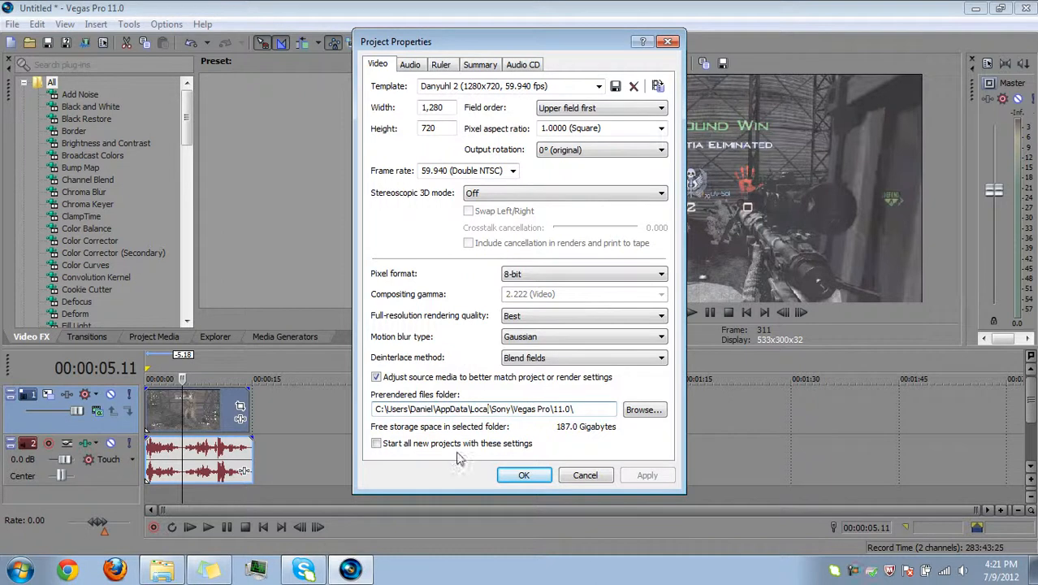
# Make all new projects start with these settings, save the project template despite the identical existing one, and apply the properties.
pyautogui.click(378, 445)
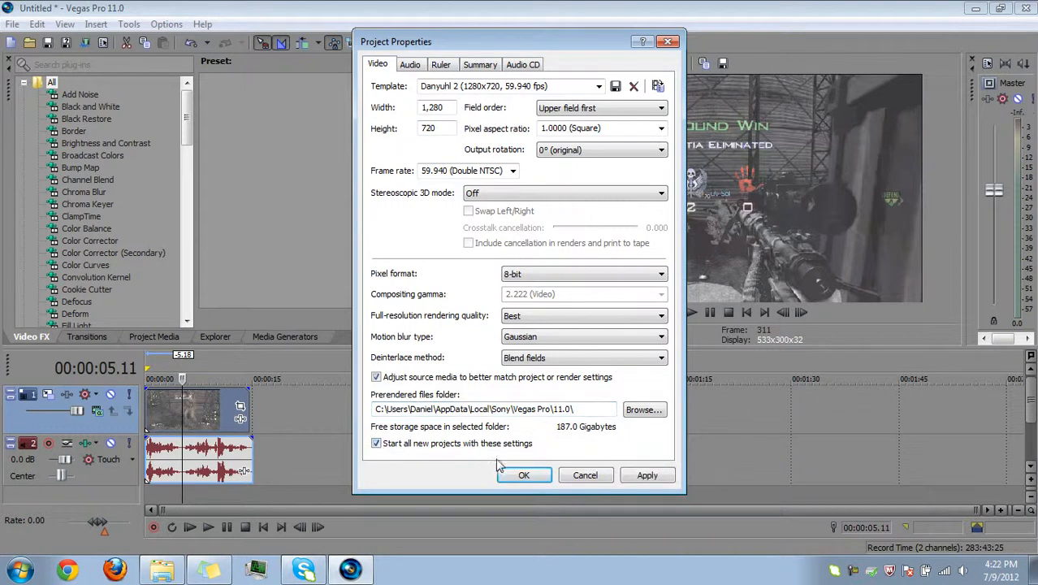
pyautogui.click(616, 86)
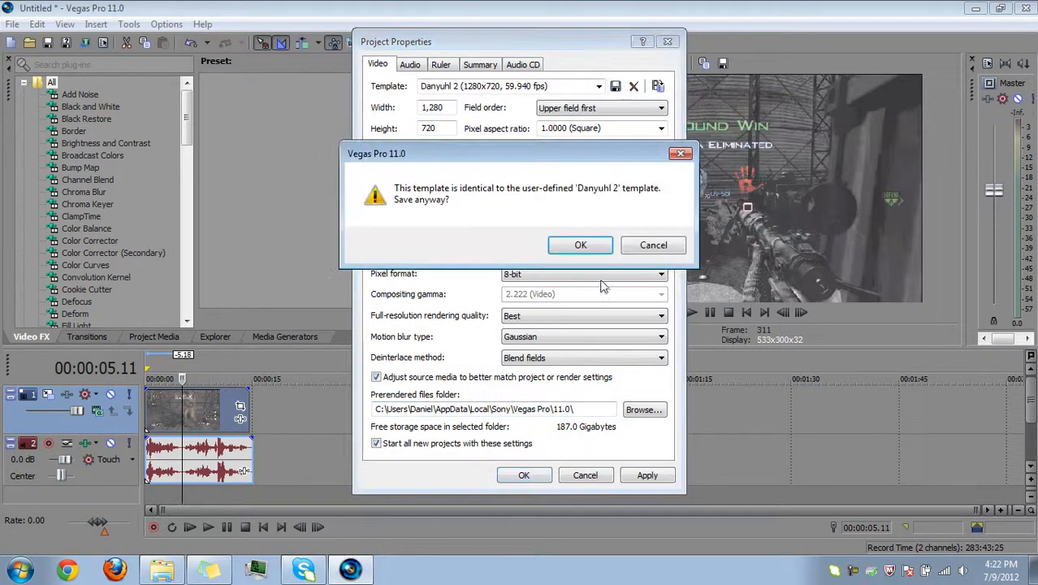
pyautogui.press('Return')
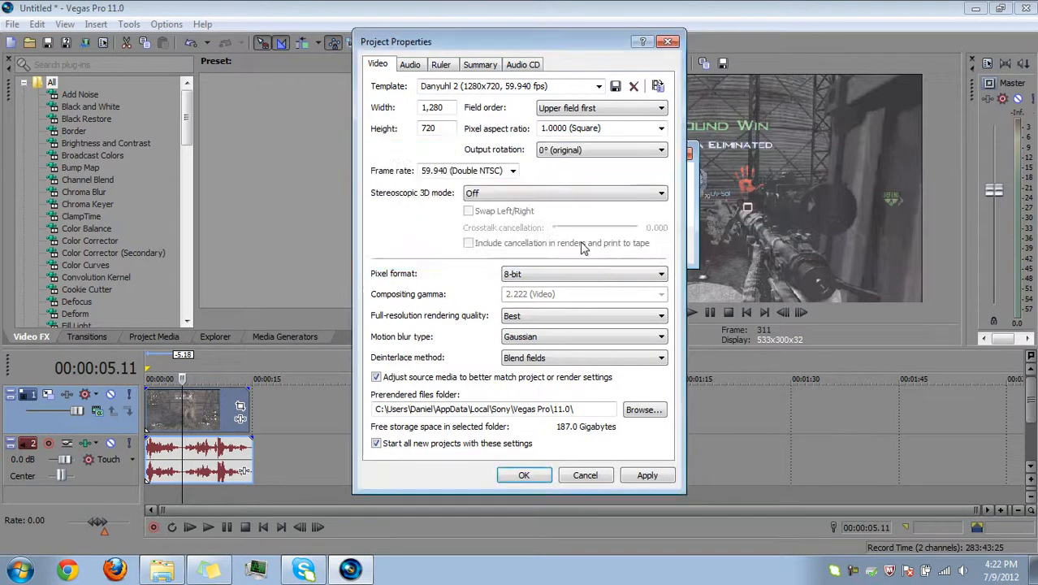
pyautogui.click(646, 475)
pyautogui.click(526, 476)
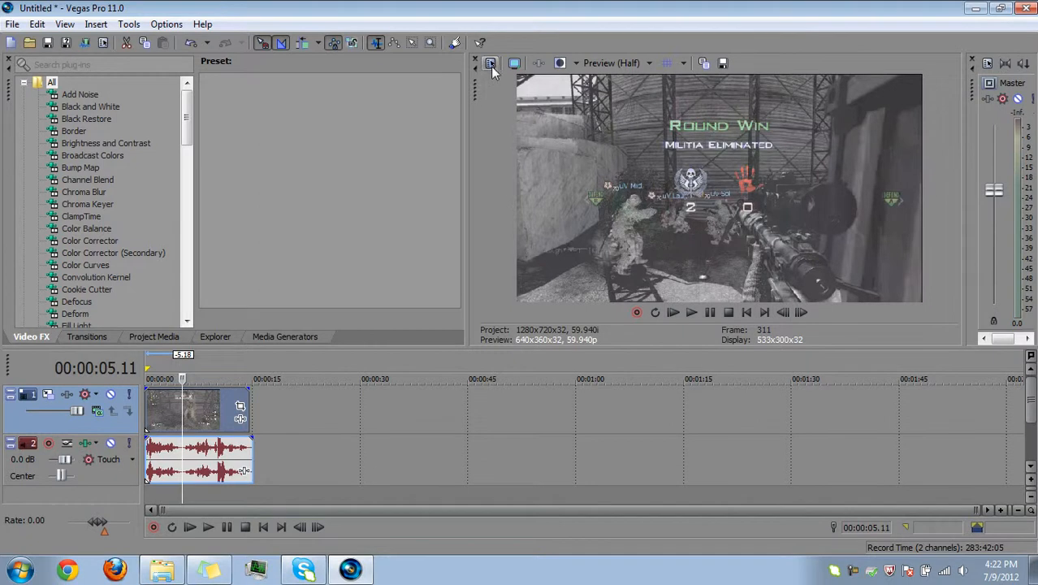
pyautogui.click(491, 63)
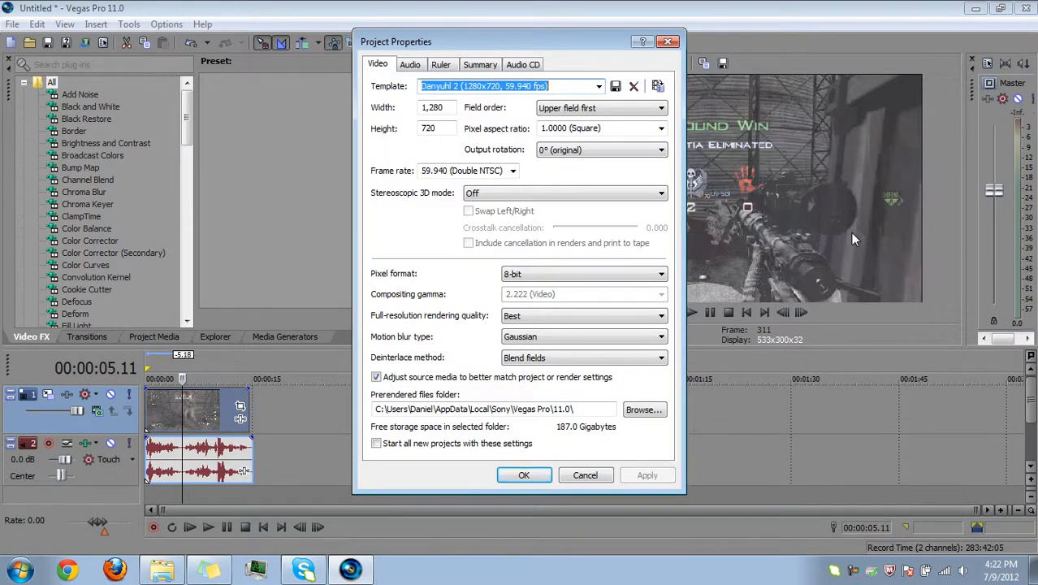
pyautogui.click(668, 42)
# Open the Render As settings for the project and check the output folder.
pyautogui.click(12, 24)
pyautogui.click(45, 133)
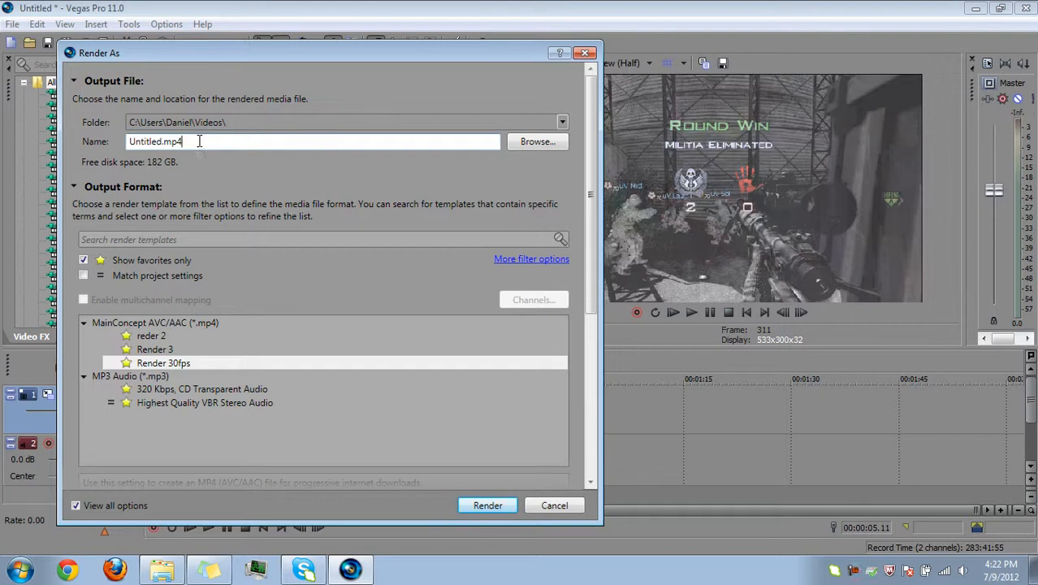
pyautogui.click(172, 123)
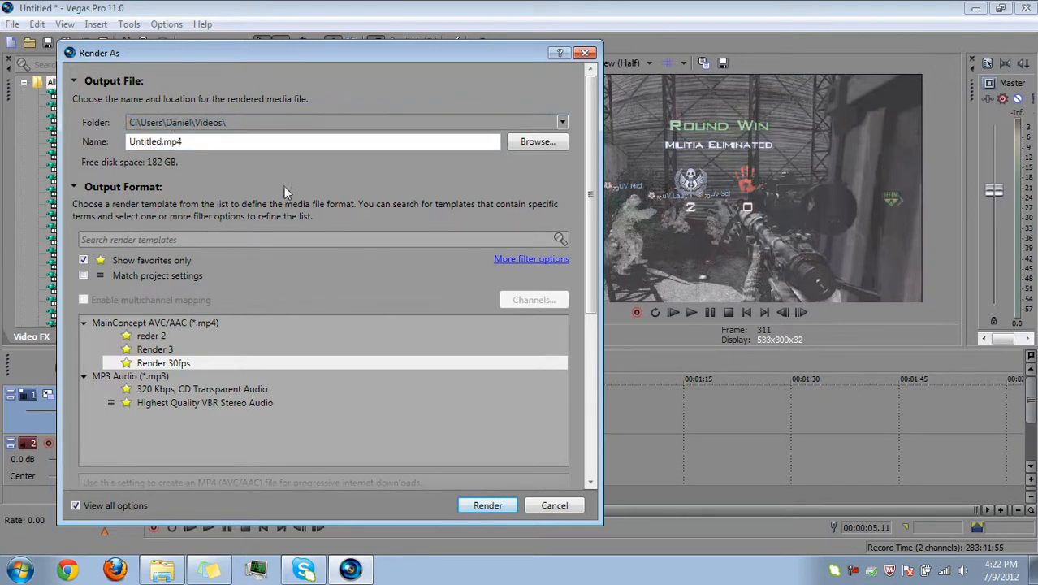
# Collapse the favorite template groups and turn off the favorites-only filter to list all render formats.
pyautogui.click(85, 376)
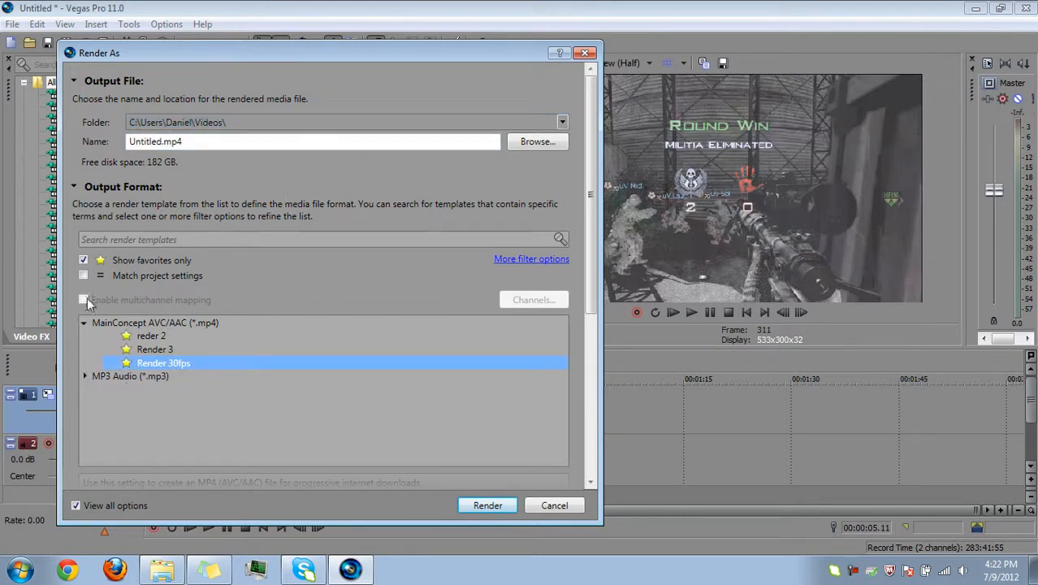
pyautogui.click(84, 261)
pyautogui.click(84, 260)
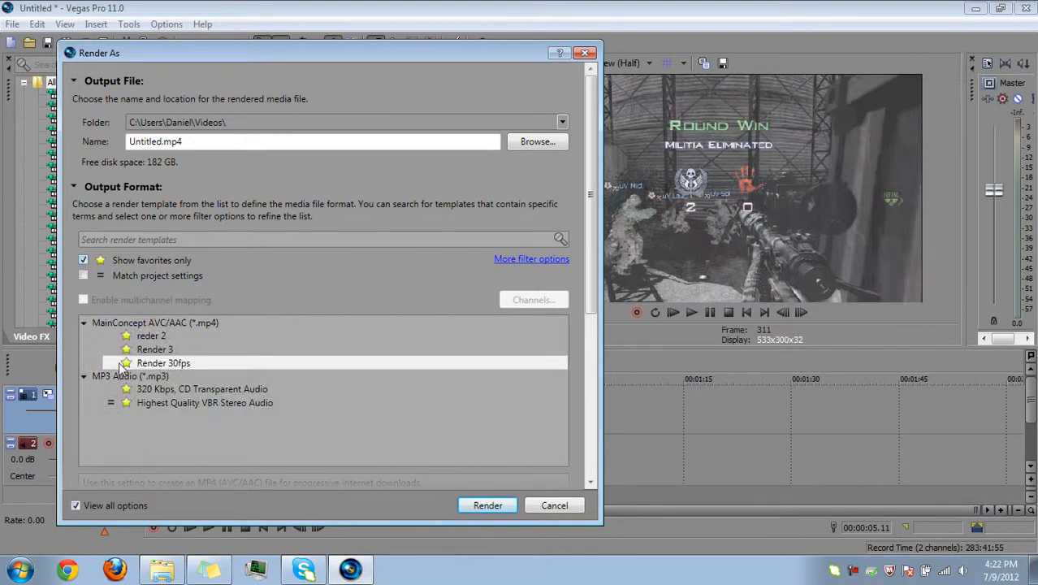
pyautogui.click(84, 323)
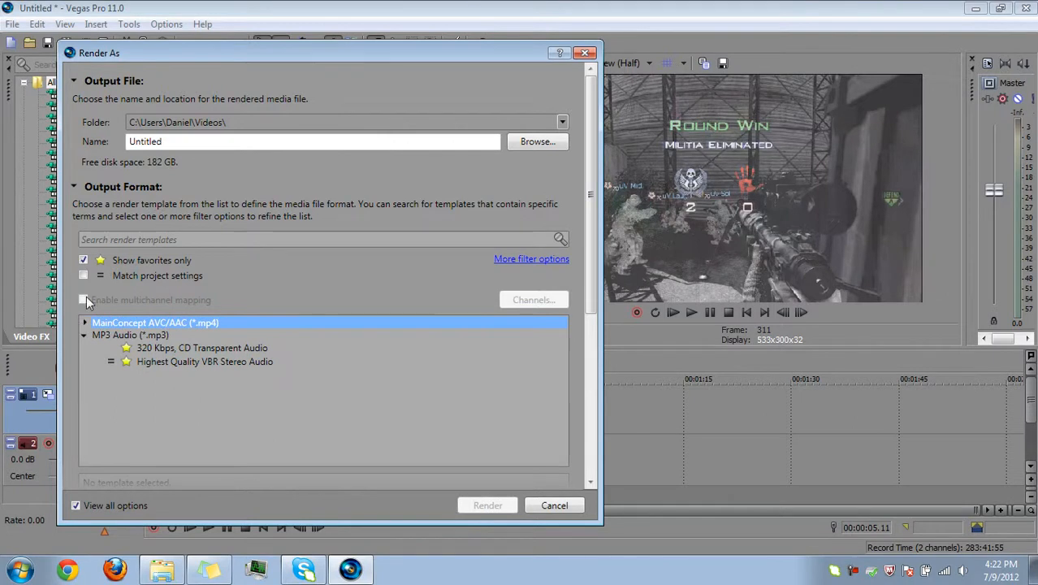
pyautogui.click(83, 260)
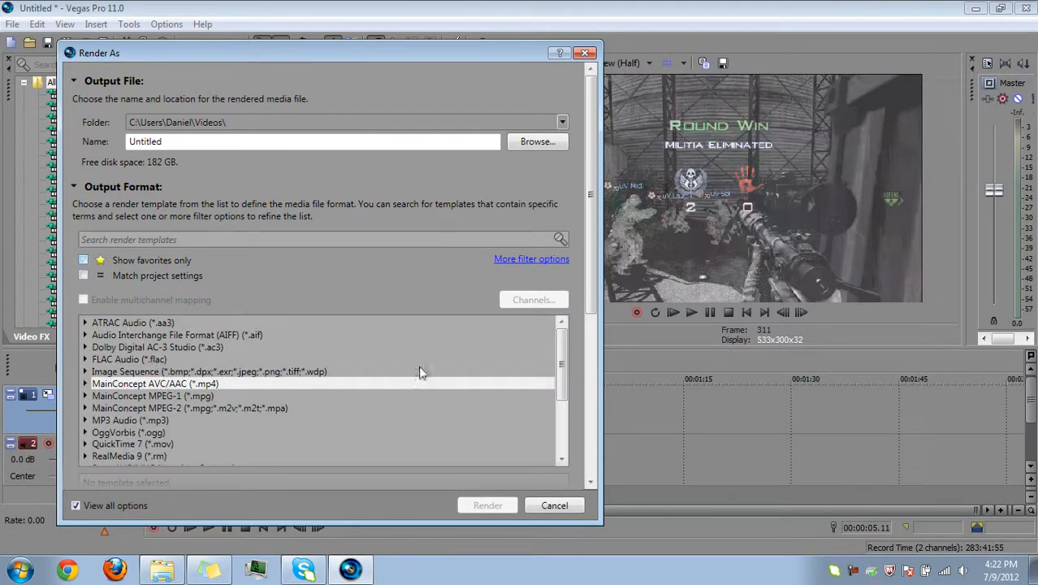
# Expand the MainConcept AVC/AAC (*.mp4) format and select its Render 3 template.
pyautogui.moveTo(561, 372)
pyautogui.mouseDown()
pyautogui.moveTo(565, 395)
pyautogui.moveTo(562, 366)
pyautogui.mouseUp()
pyautogui.click(104, 385)
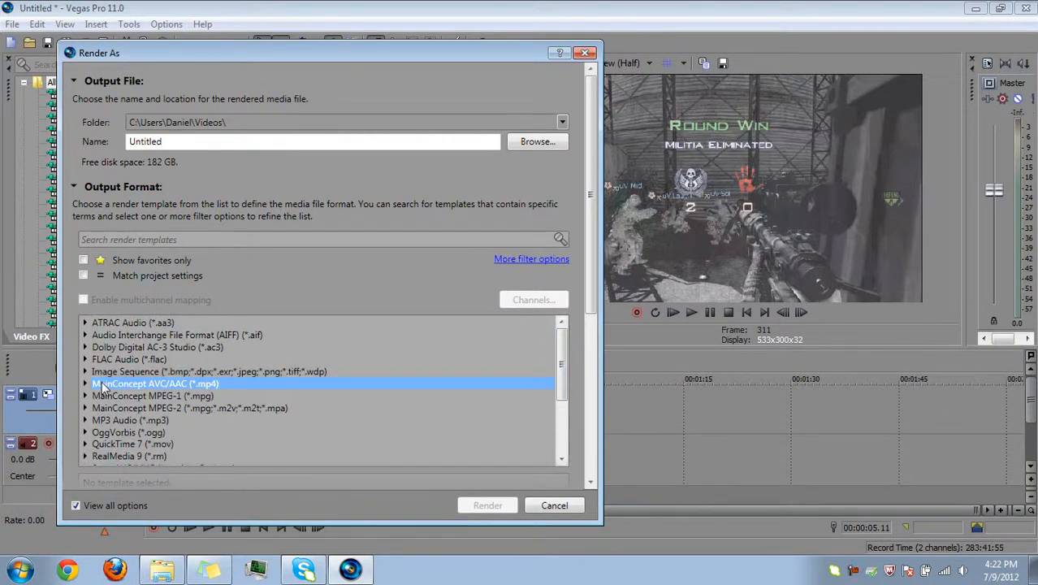
pyautogui.click(85, 385)
pyautogui.moveTo(561, 346); pyautogui.dragTo(562, 408)
pyautogui.click(144, 404)
pyautogui.click(154, 390)
pyautogui.click(151, 404)
pyautogui.click(152, 391)
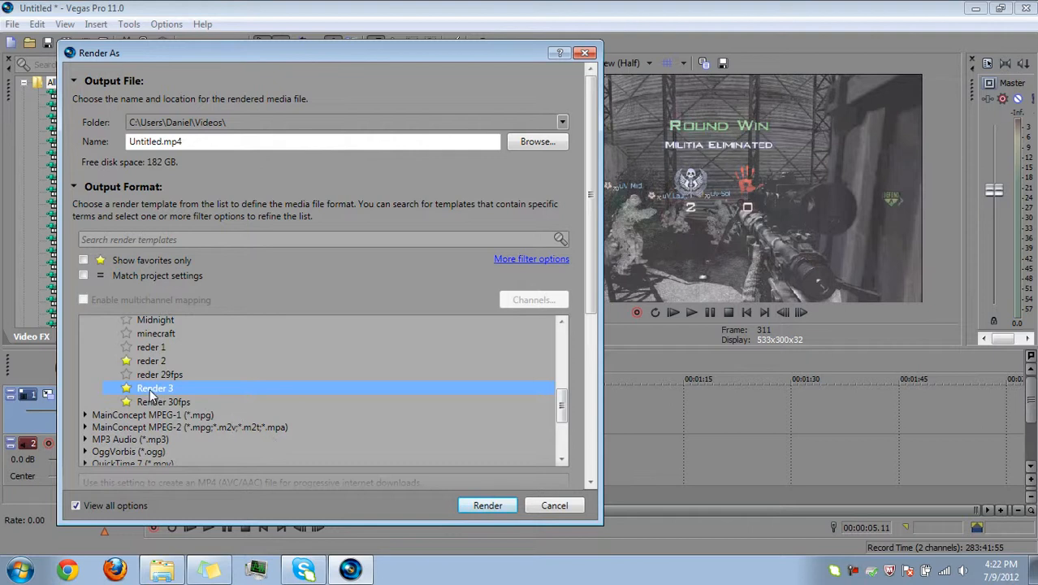
# Look over the Render 3 template's custom settings and close them without changes.
pyautogui.moveTo(589, 298); pyautogui.dragTo(591, 360)
pyautogui.click(92, 356)
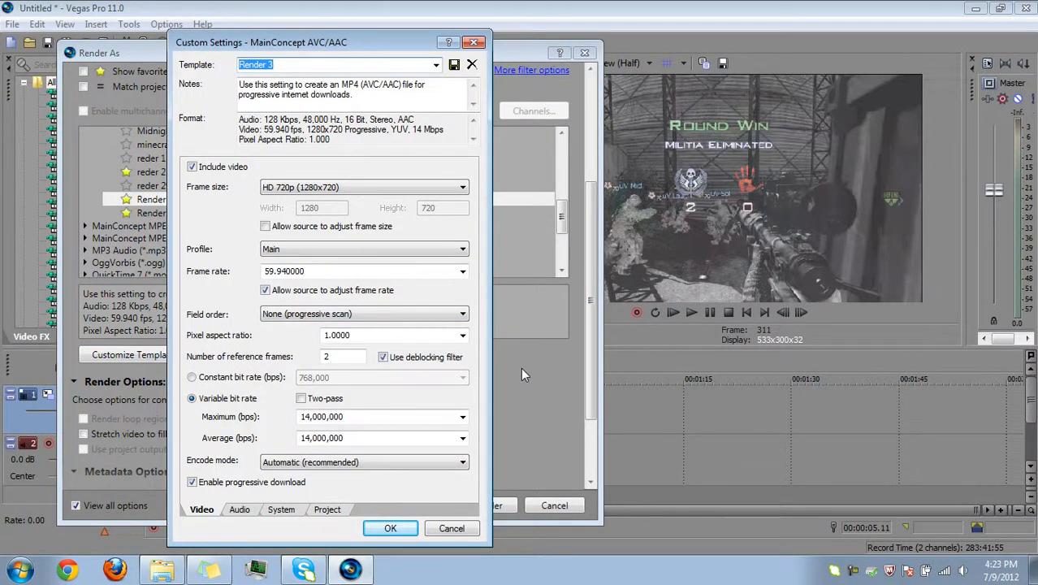
pyautogui.click(474, 43)
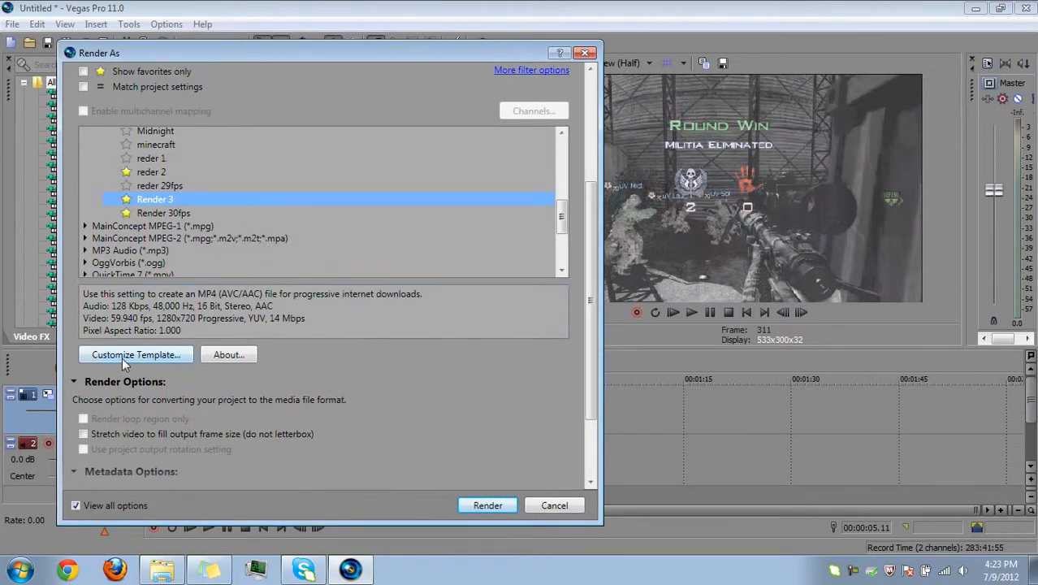
pyautogui.moveTo(560, 216); pyautogui.dragTo(548, 167)
pyautogui.scroll(-8, 547, 175)
pyautogui.click(146, 201)
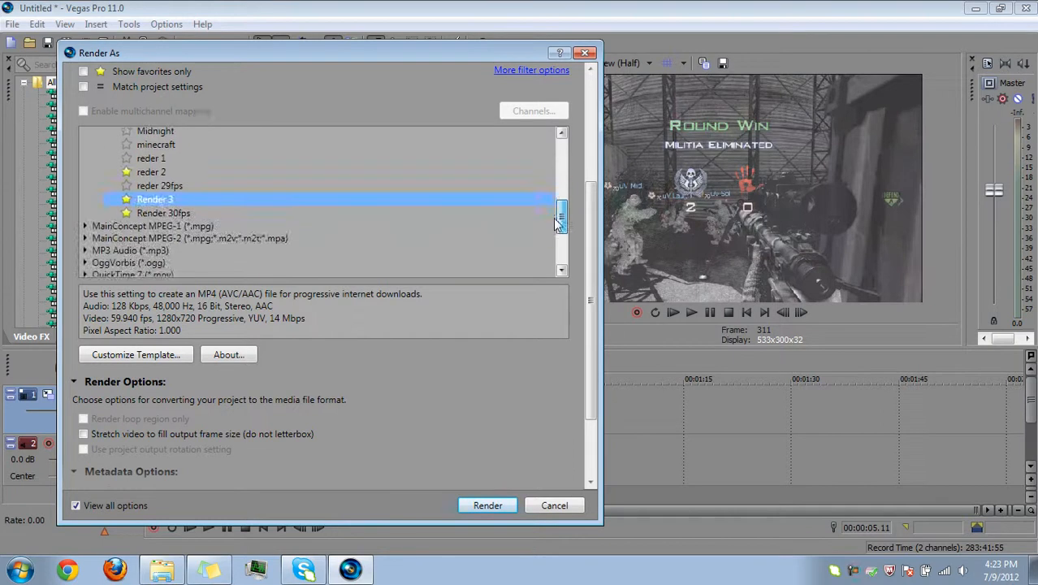
pyautogui.click(106, 360)
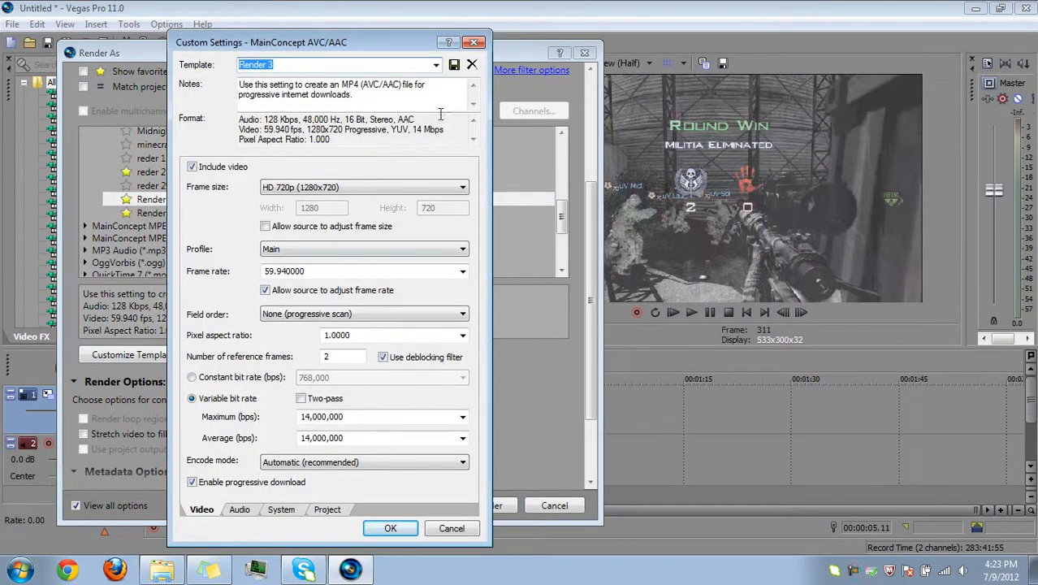
pyautogui.click(474, 42)
# Browse the MainConcept AVC/AAC templates, including Internet HD 720p, and reselect the Render 3 template.
pyautogui.moveTo(562, 213); pyautogui.dragTo(560, 189)
pyautogui.scroll(3, 560, 185)
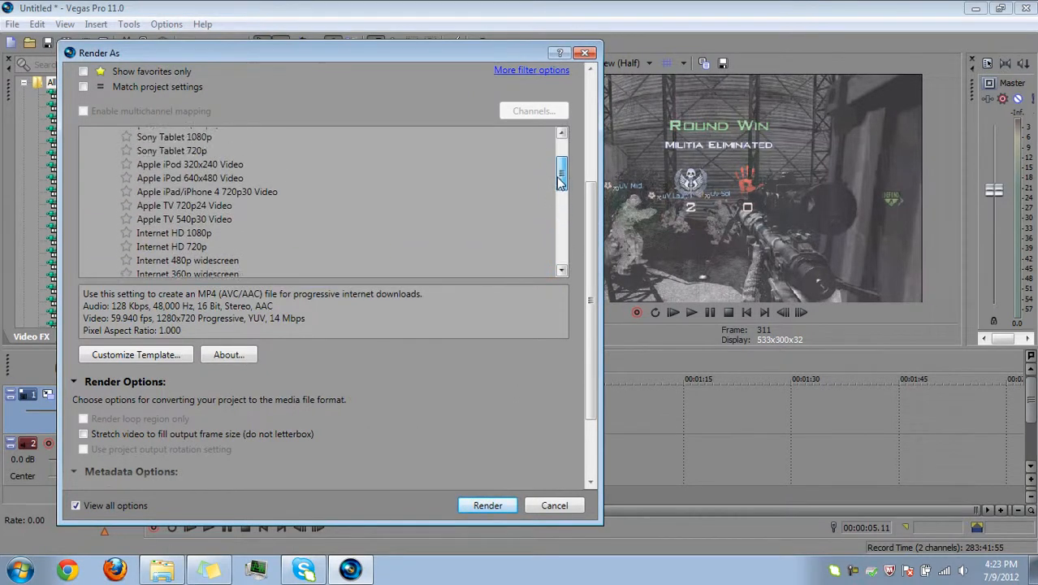
pyautogui.scroll(-4, 560, 186)
pyautogui.scroll(1, 558, 185)
pyautogui.scroll(2, 557, 185)
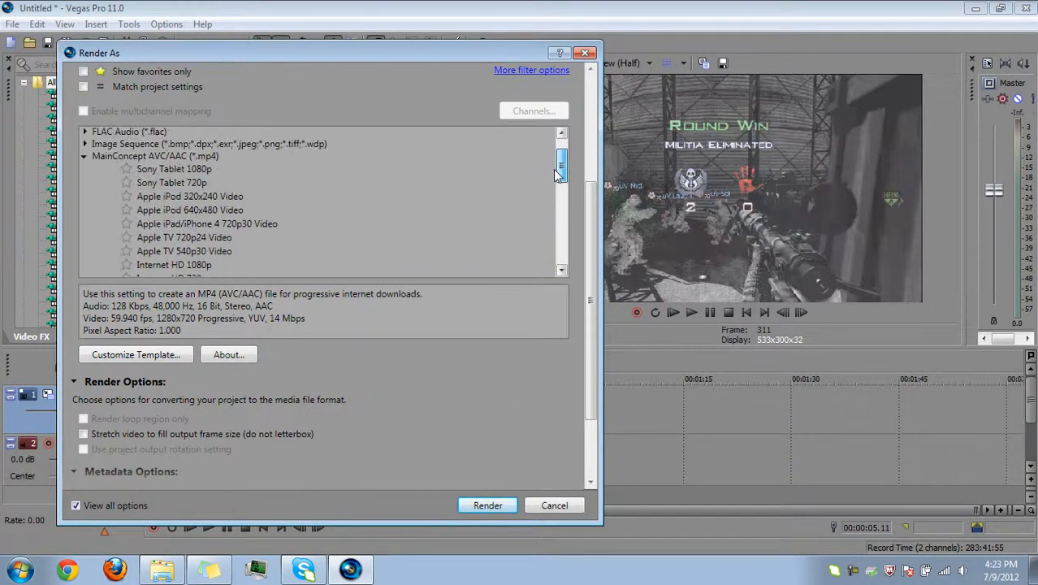
pyautogui.scroll(-3, 557, 187)
pyautogui.scroll(-1, 557, 190)
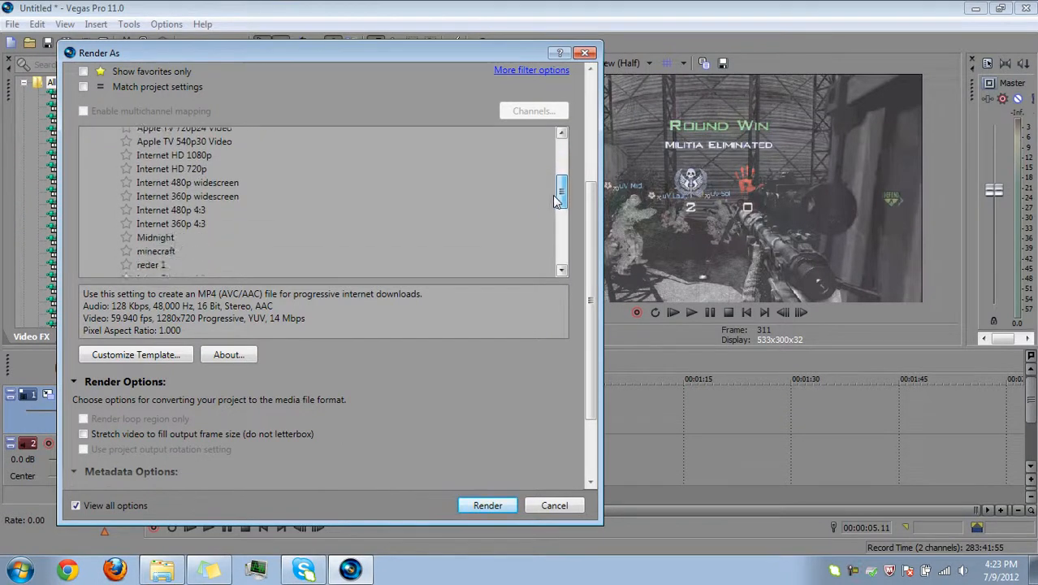
pyautogui.click(174, 170)
pyautogui.scroll(-1, 562, 202)
pyautogui.scroll(-3, 561, 202)
pyautogui.scroll(1, 561, 205)
pyautogui.click(157, 224)
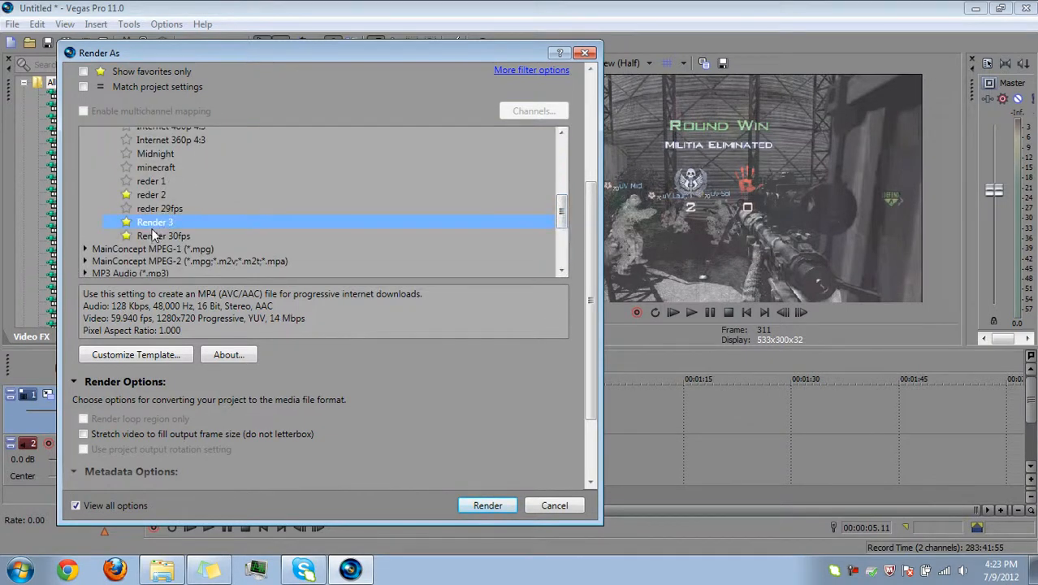
# Open the custom settings of Render 3 and check the HD 720p (1280x720) frame size, leaving source frame-size adjustment off.
pyautogui.click(123, 355)
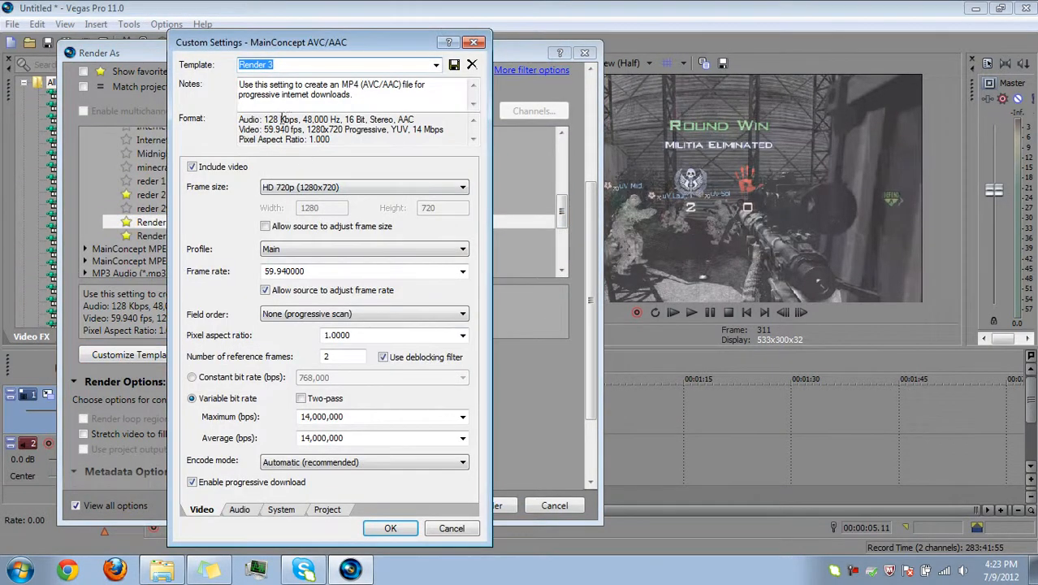
pyautogui.click(354, 188)
pyautogui.click(354, 188)
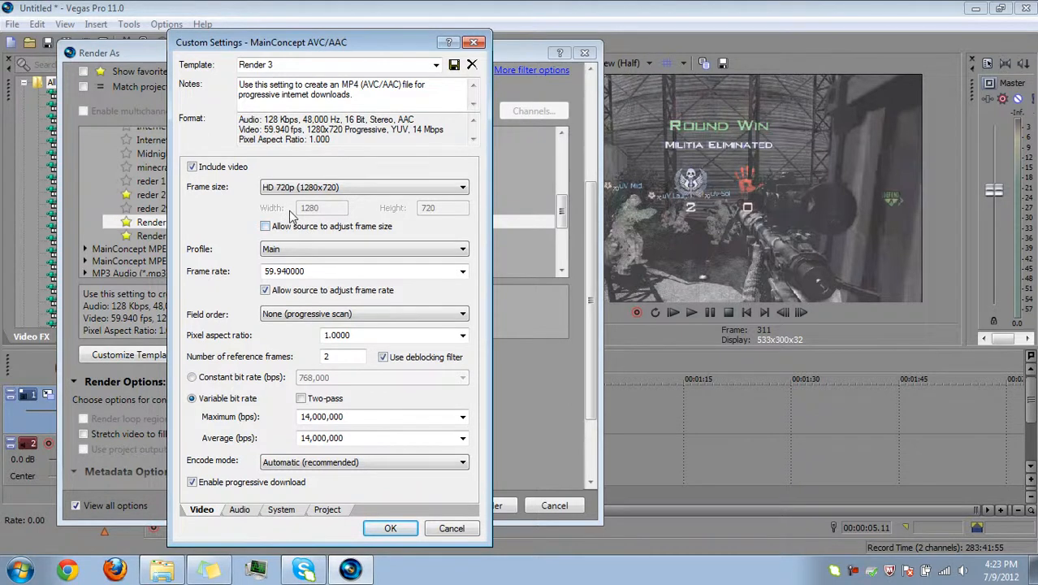
pyautogui.click(263, 226)
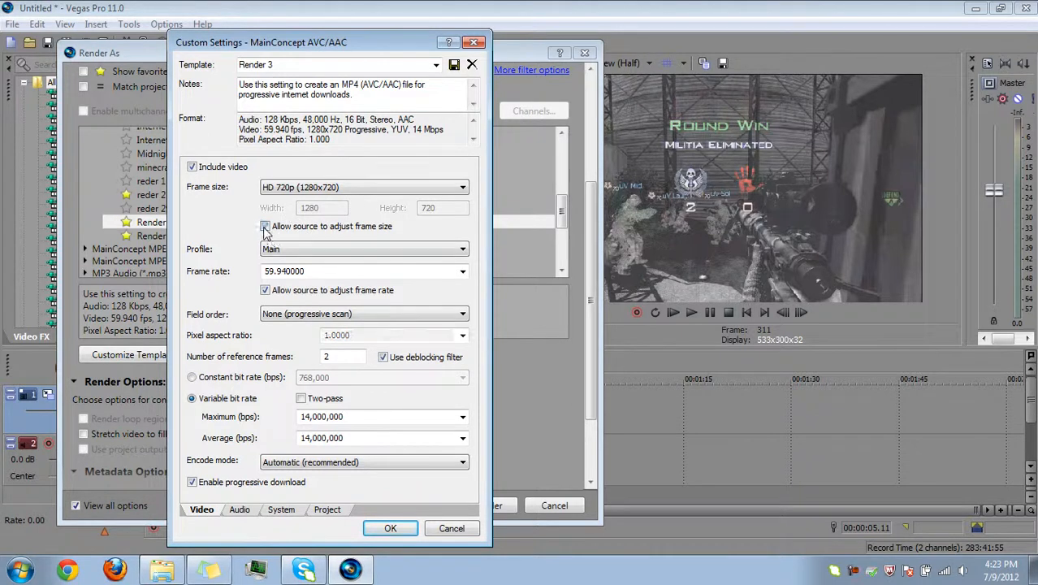
pyautogui.click(264, 227)
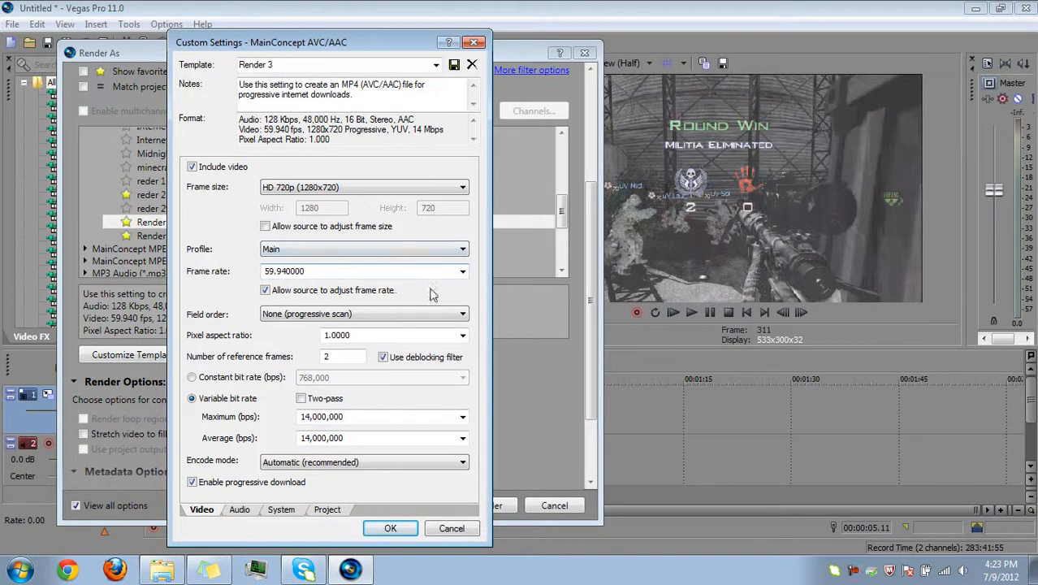
# Go over the frame rate, pixel aspect ratio and reference frames, and enable two-pass encoding for the variable bit rate.
pyautogui.doubleClick(306, 270)
pyautogui.click(313, 270)
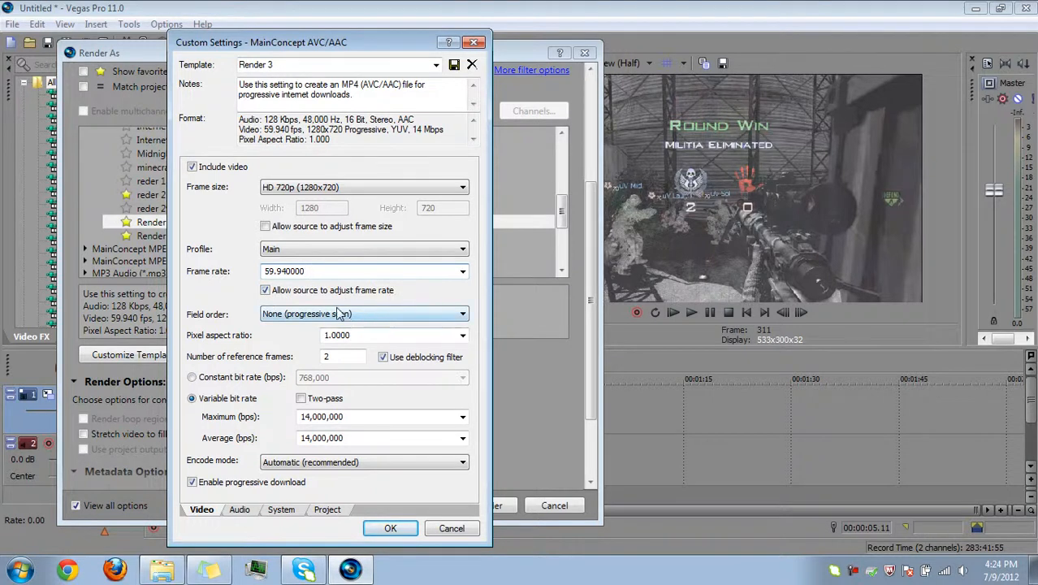
pyautogui.click(341, 334)
pyautogui.click(341, 356)
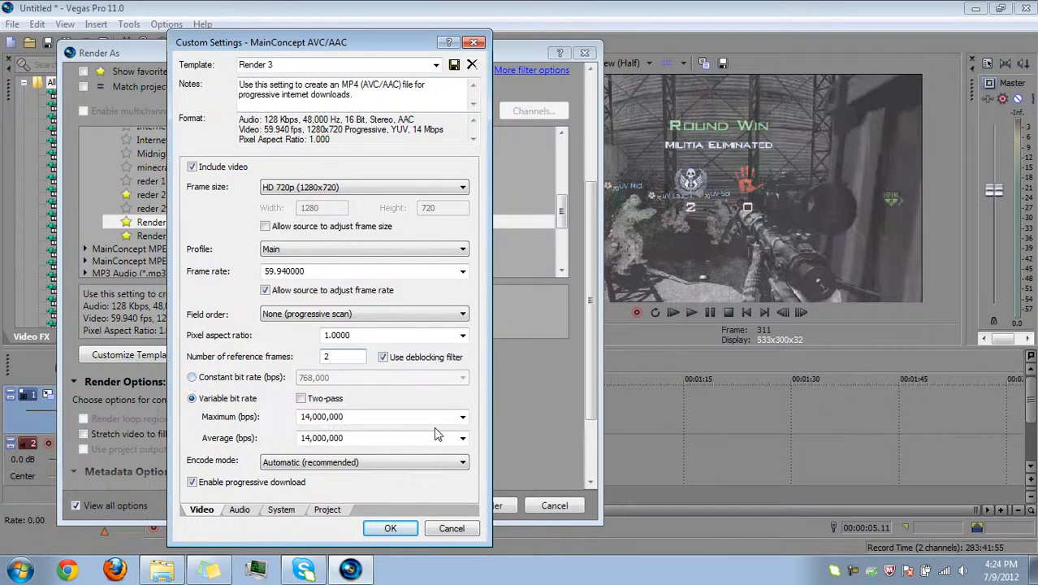
pyautogui.click(323, 398)
pyautogui.moveTo(348, 438); pyautogui.dragTo(298, 437)
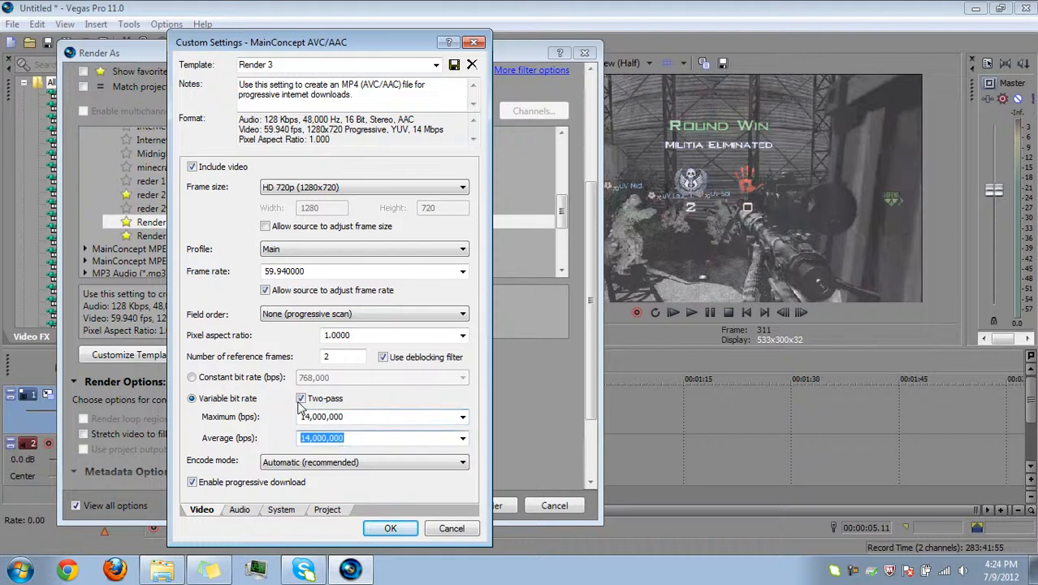
# Review the template's audio bit rate choices and its system and project settings, and apply the customized template.
pyautogui.click(240, 509)
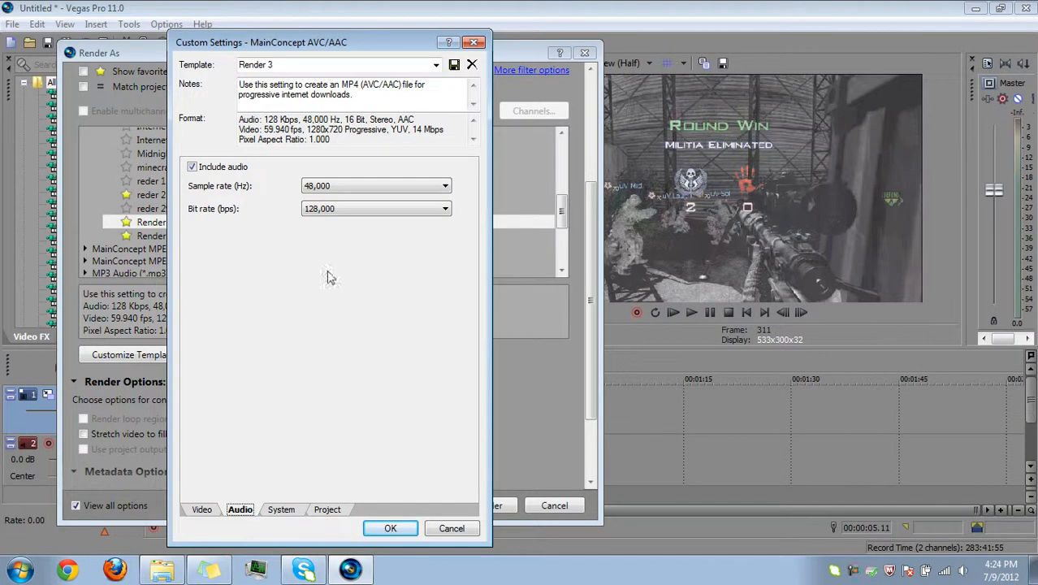
pyautogui.click(344, 212)
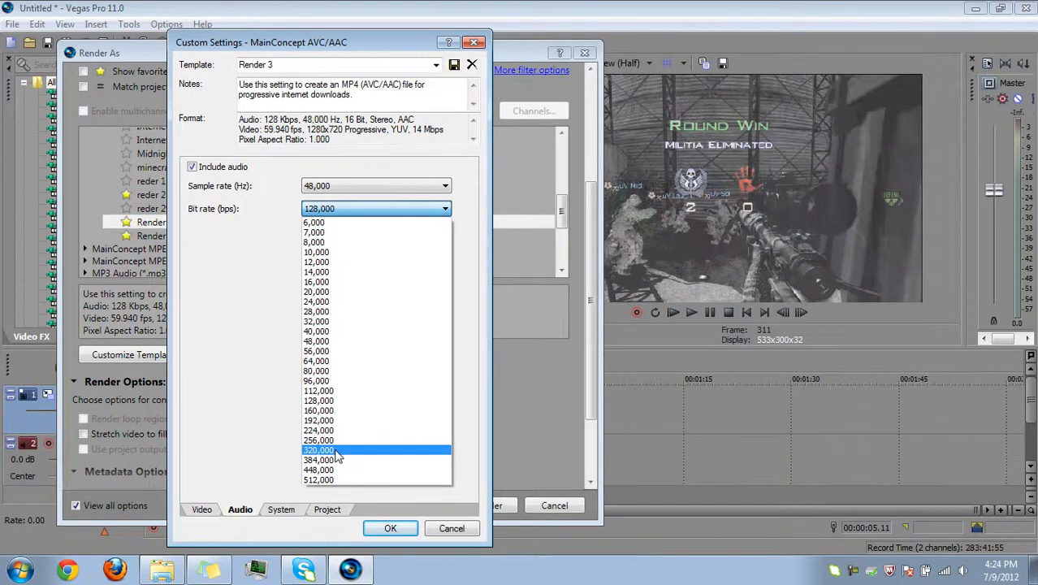
pyautogui.press('Escape')
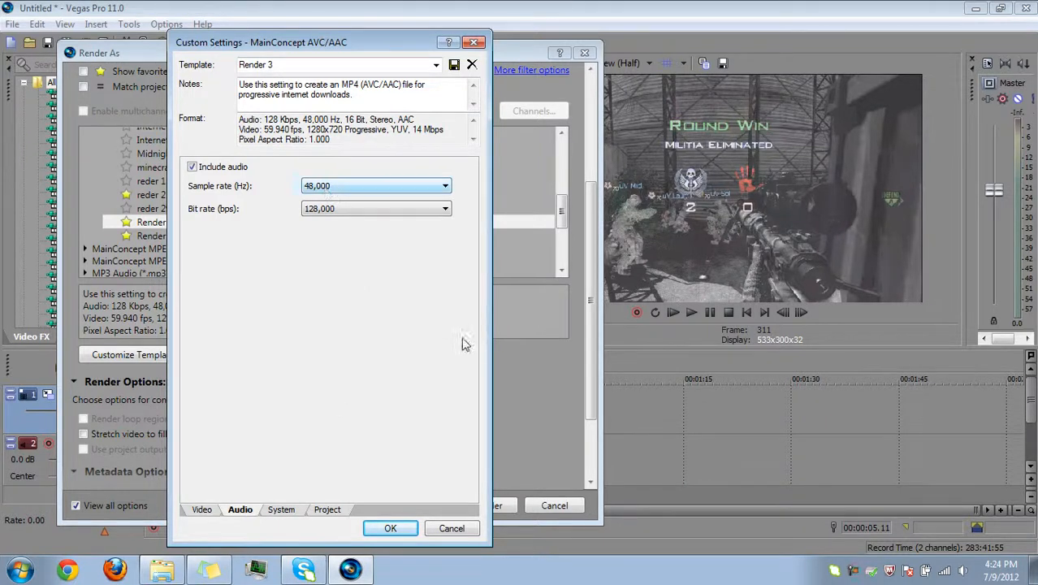
pyautogui.click(283, 512)
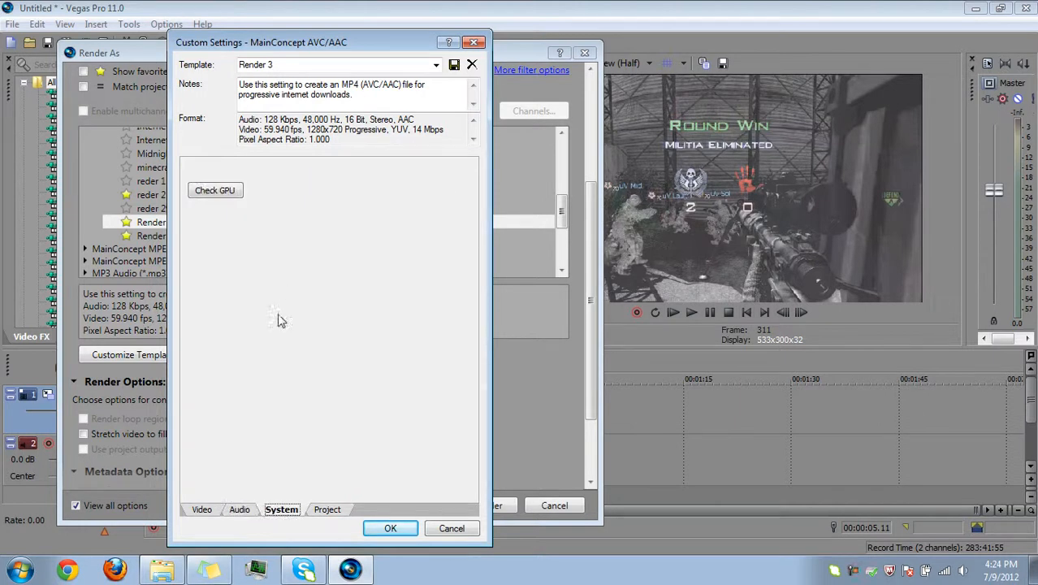
pyautogui.click(324, 512)
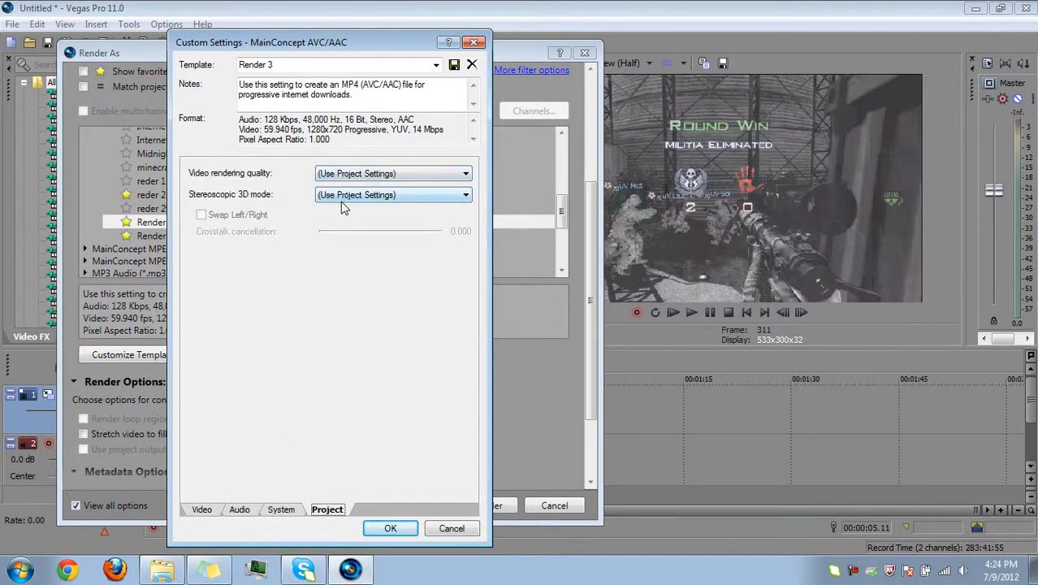
pyautogui.click(202, 510)
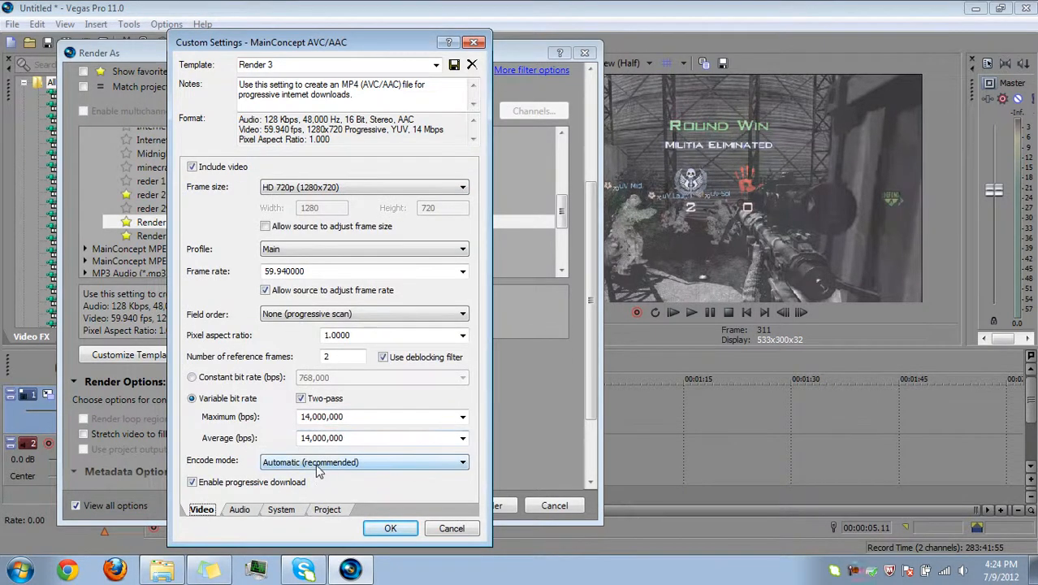
pyautogui.click(393, 527)
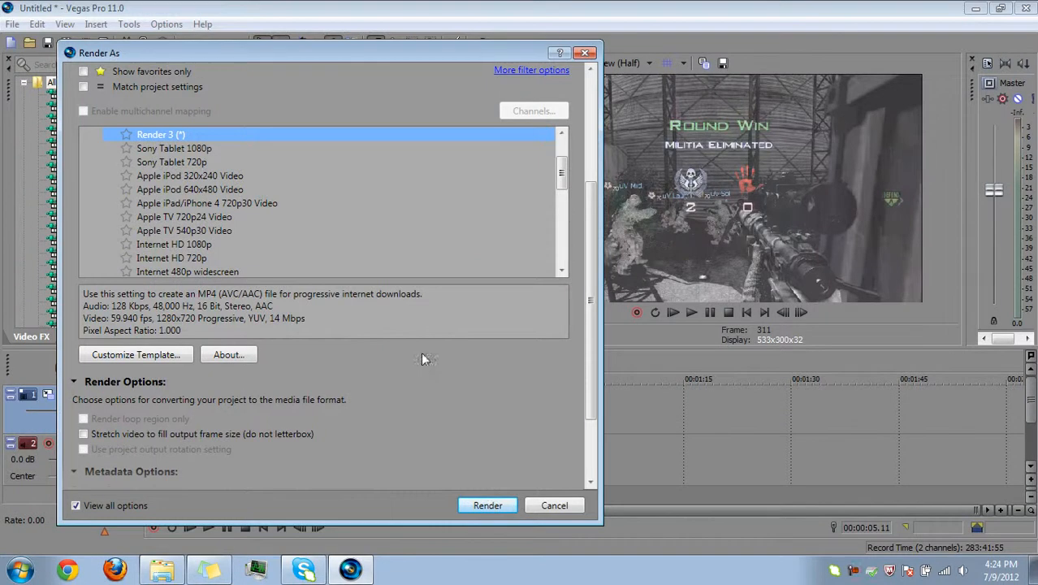
# Collapse the MainConcept AVC/AAC format and limit the render template list to favorites only.
pyautogui.scroll(2, 565, 164)
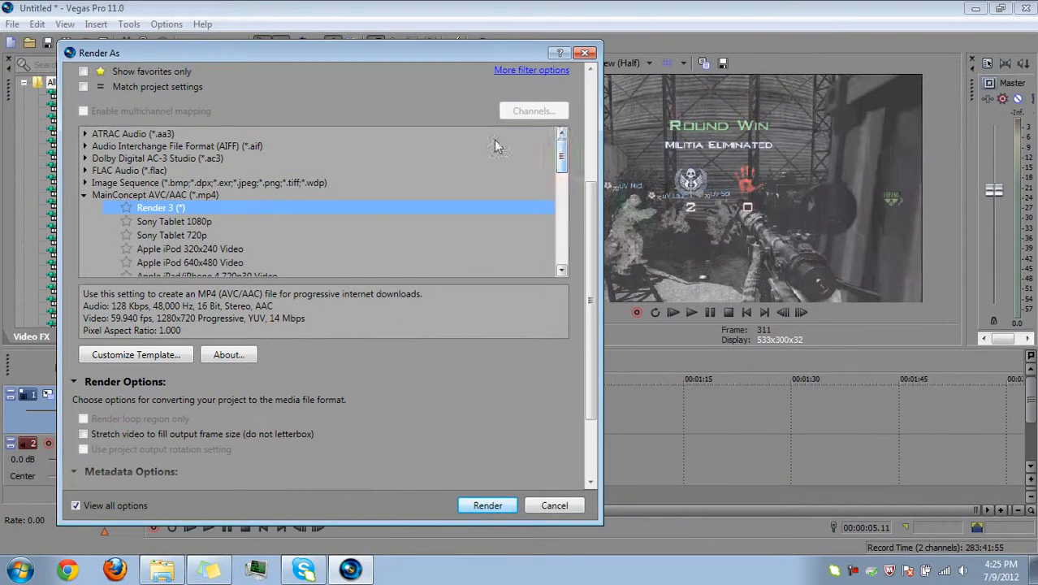
pyautogui.click(85, 194)
pyautogui.click(83, 71)
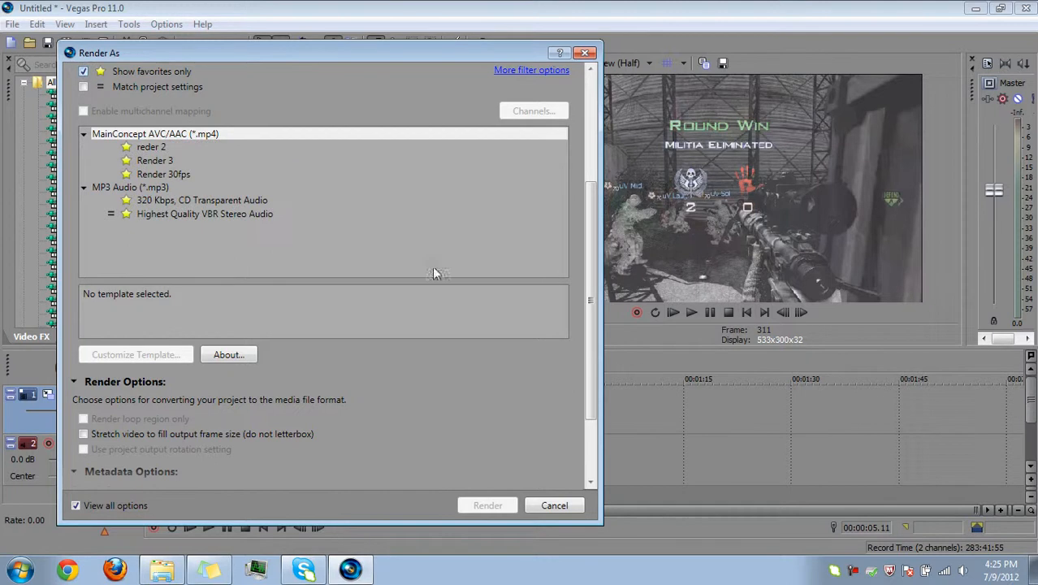
# Inspect the frame rate in the favorite Render 30fps template's custom settings, and leave the Render As dialog without rendering.
pyautogui.click(159, 173)
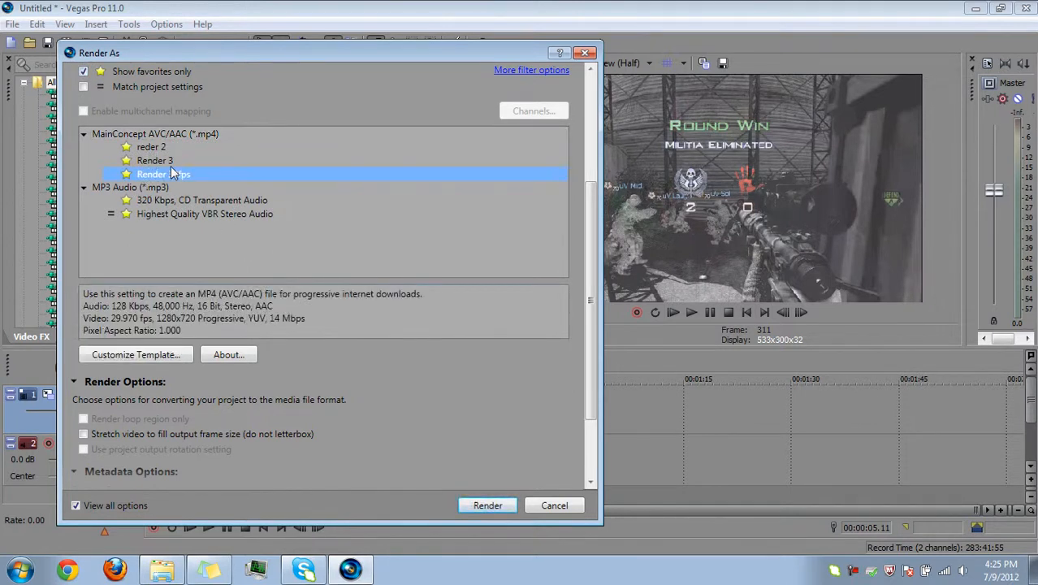
pyautogui.click(159, 356)
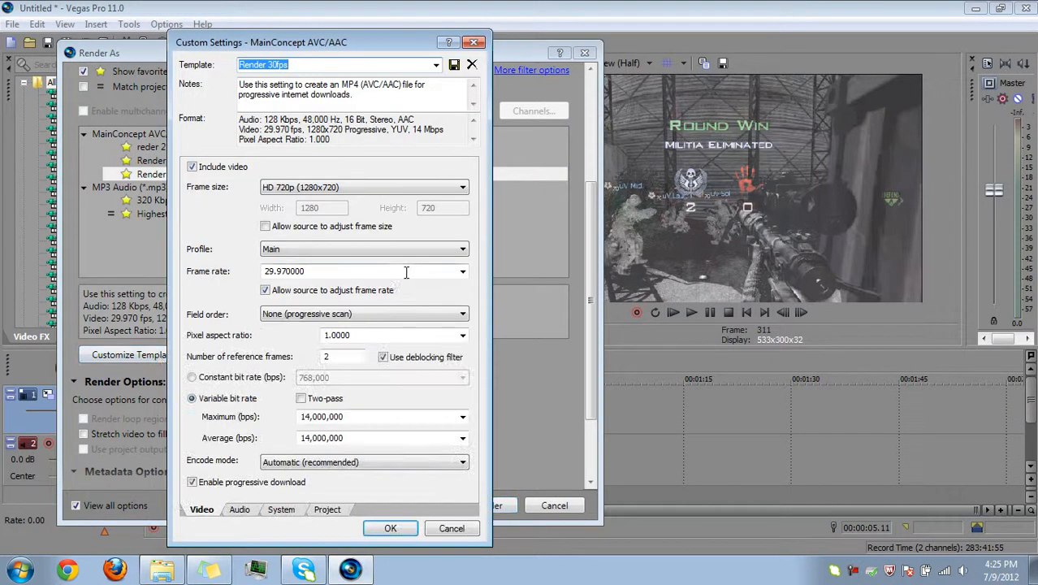
pyautogui.click(461, 273)
pyautogui.click(461, 276)
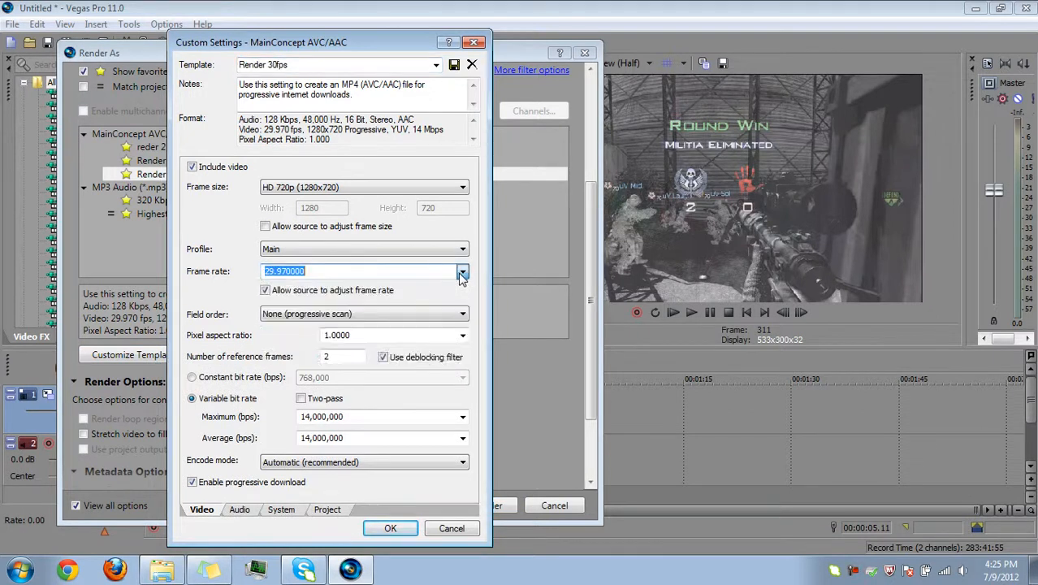
pyautogui.click(391, 528)
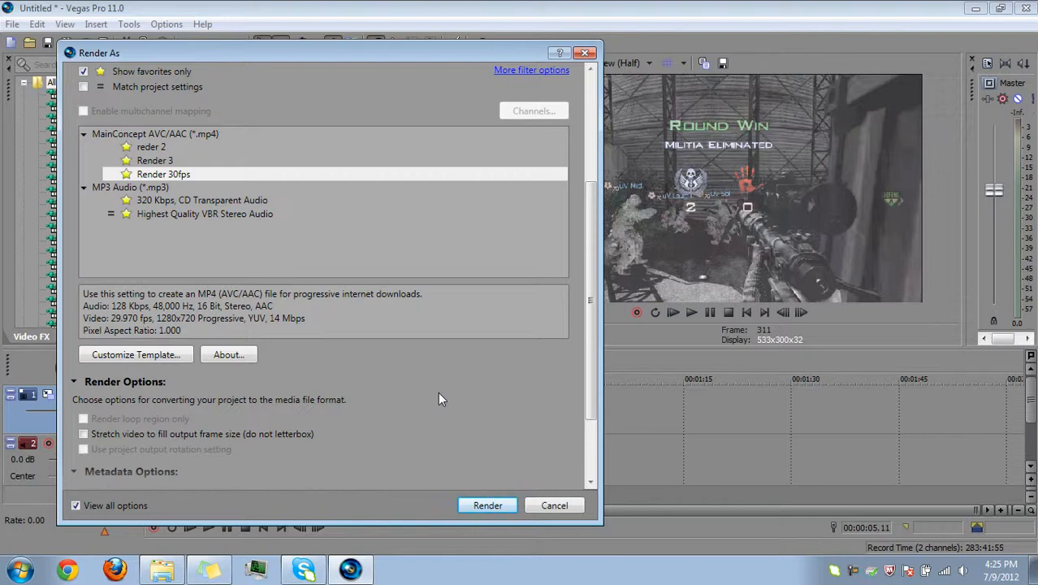
pyautogui.click(554, 506)
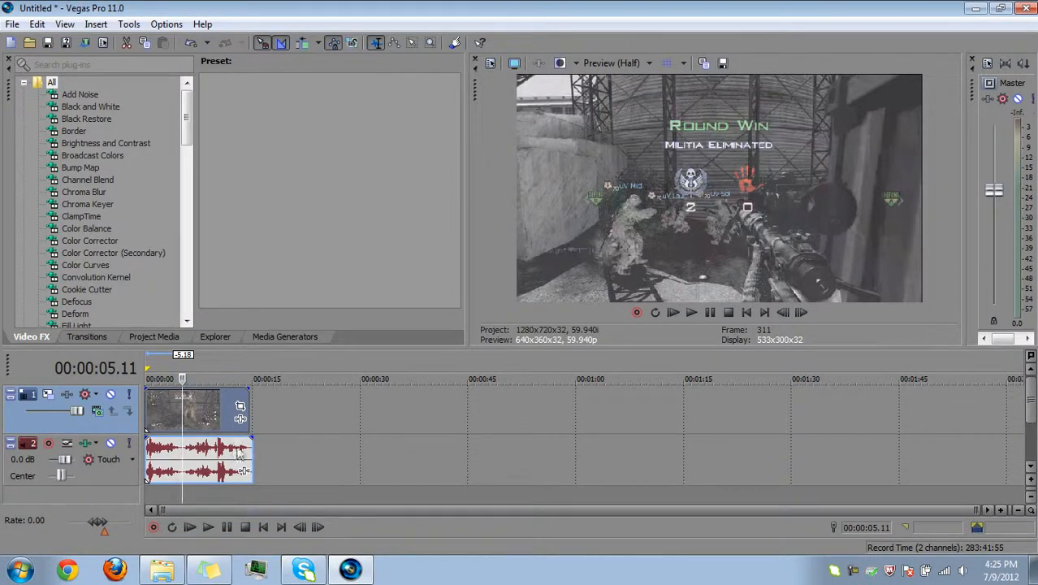
pyautogui.rightClick(853, 573)
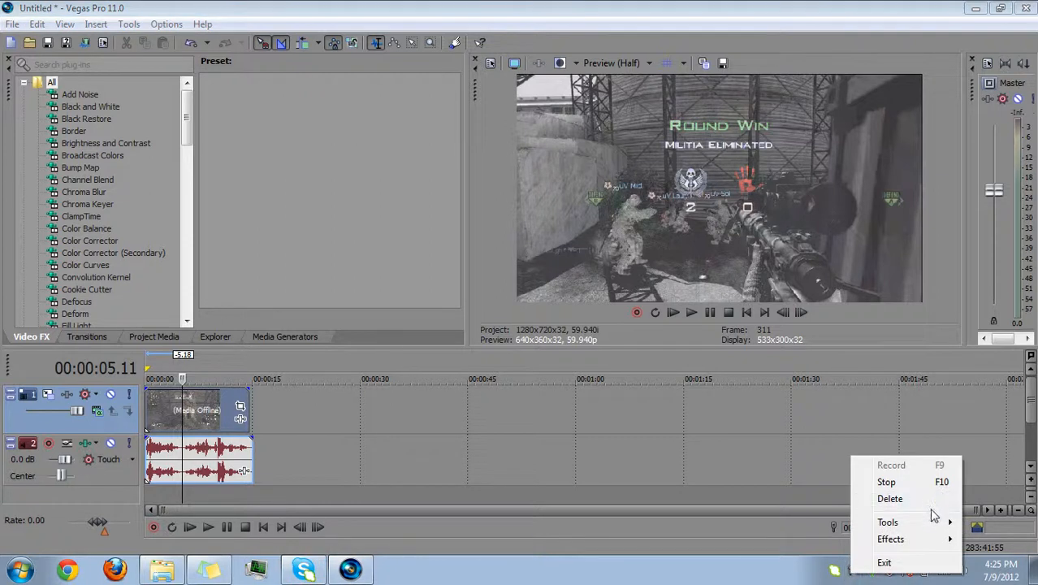